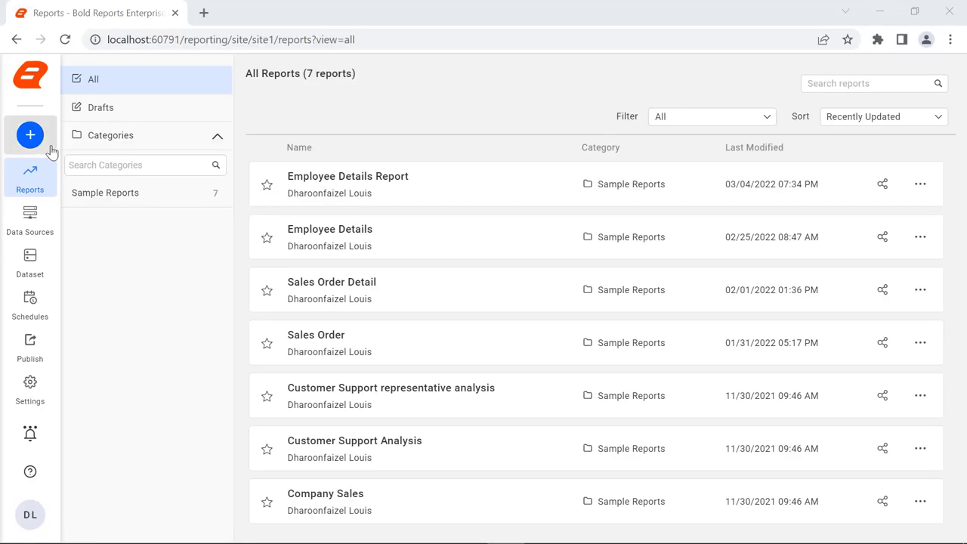
# Step: Create a new report named "Gauge Report" and open it in the report designer
pyautogui.click(28, 133)
pyautogui.write('Gauge Report')
pyautogui.click(518, 378)
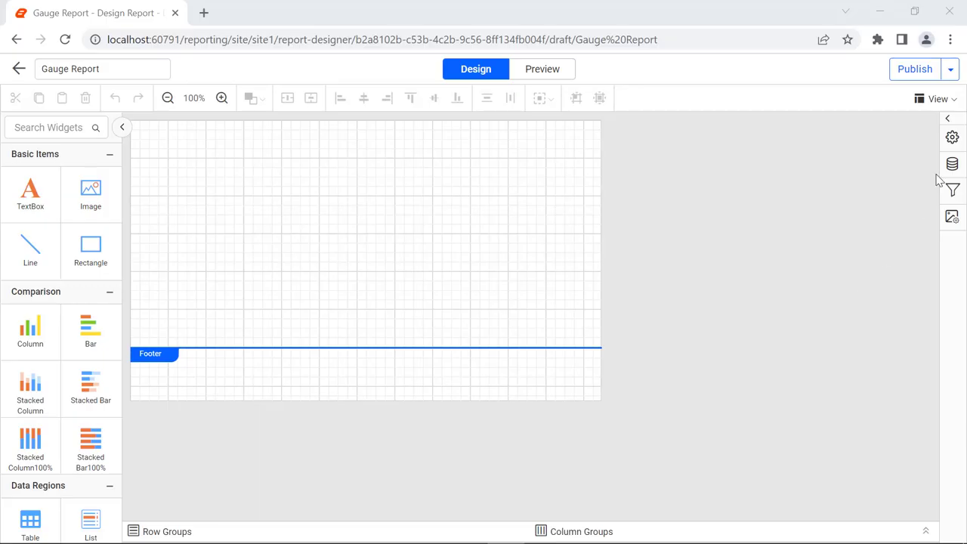
# Step: Create and connect an inline data source named RevenueDetails, pasting in the JSON records with Year, EstimatedRevenue and ActualRevenue
pyautogui.click(952, 164)
pyautogui.click(736, 522)
pyautogui.click(725, 286)
pyautogui.tripleClick(693, 167)
pyautogui.write('RevenueDetails')
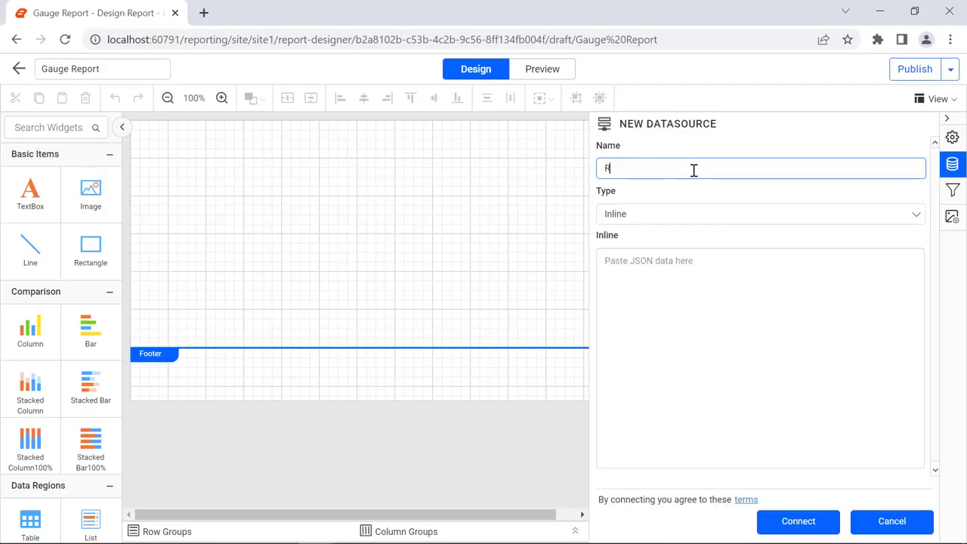
pyautogui.click(684, 269)
pyautogui.hotkey('ctrl', 'v')
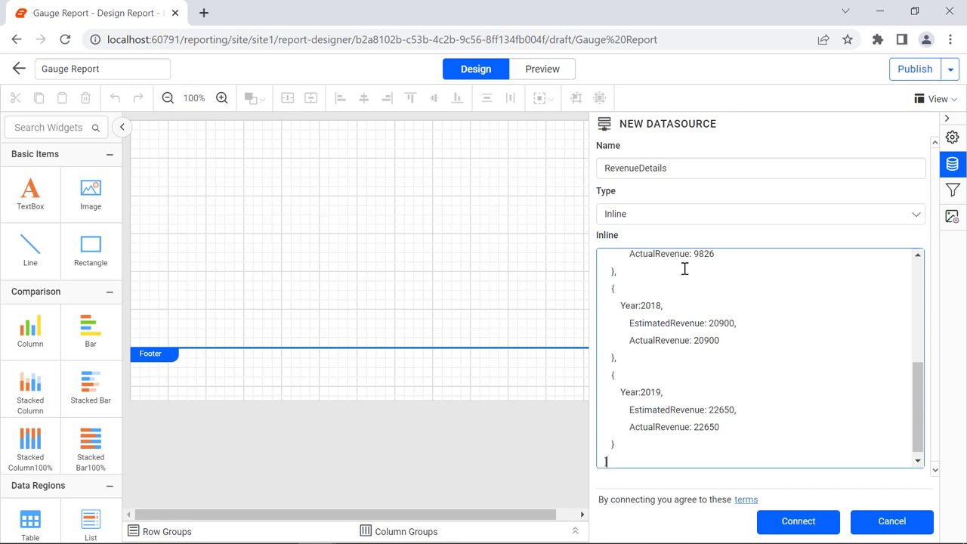
pyautogui.click(823, 521)
# Step: Name the dataset RevenueDataset, add the Result table to its query design, and finish the dataset
pyautogui.doubleClick(348, 125)
pyautogui.write('RevenueDataset')
pyautogui.moveTo(69, 190); pyautogui.dragTo(352, 196)
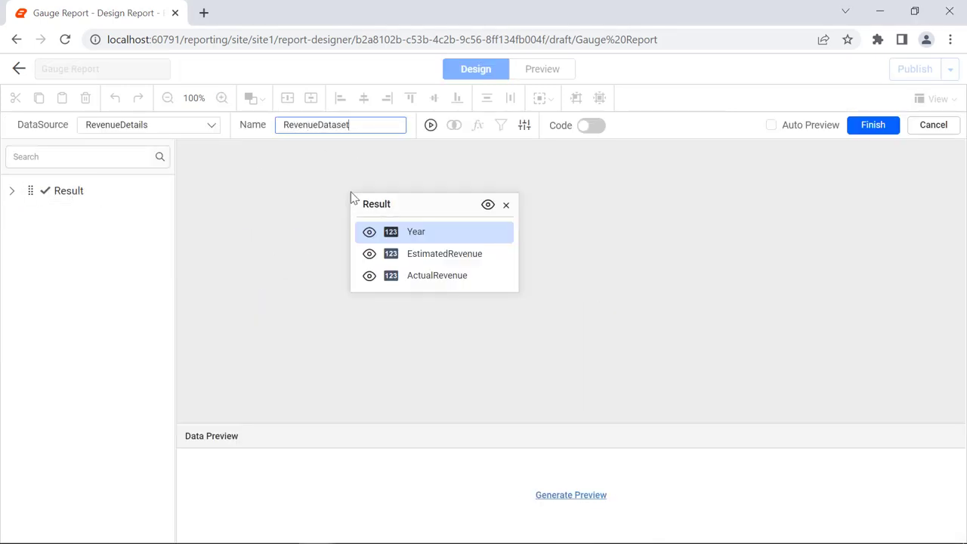
pyautogui.click(869, 126)
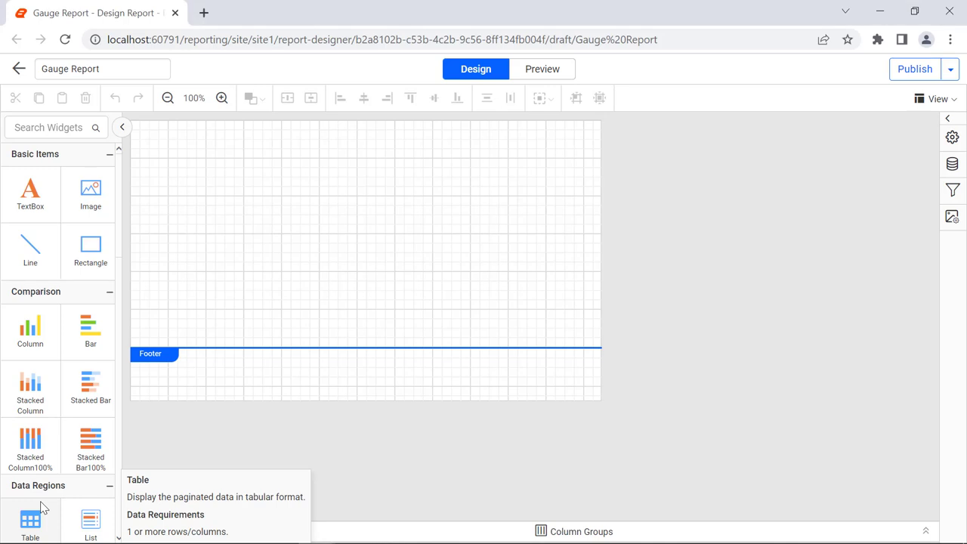
# Step: Place a table at the upper-left corner of the report body and add two more columns after its third column
pyautogui.moveTo(31, 520); pyautogui.dragTo(137, 131)
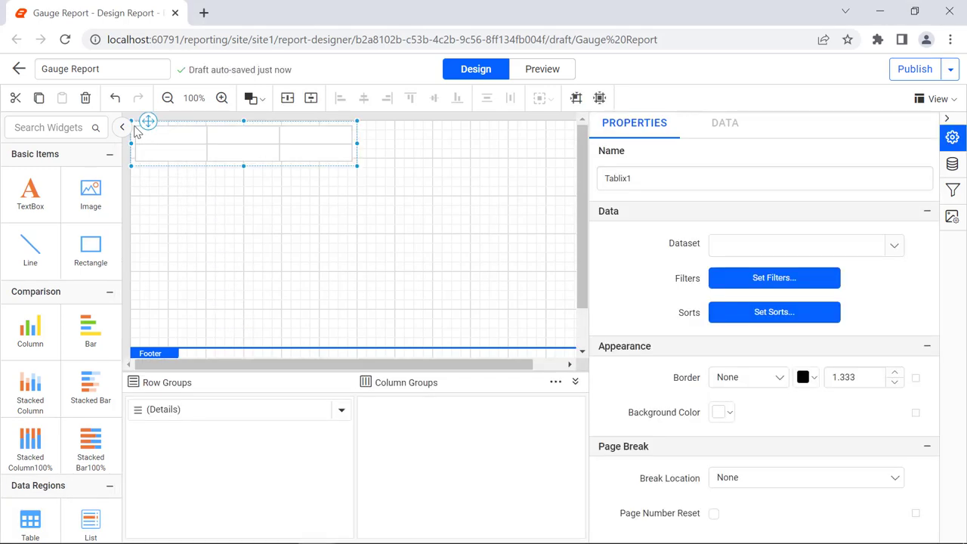
pyautogui.click(313, 135)
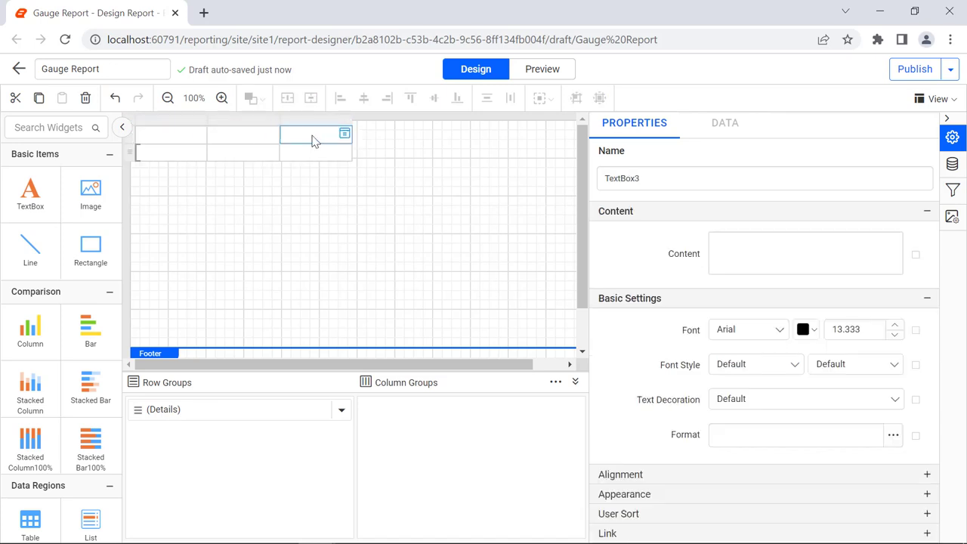
pyautogui.rightClick(320, 127)
pyautogui.click(464, 136)
pyautogui.rightClick(402, 126)
pyautogui.click(546, 154)
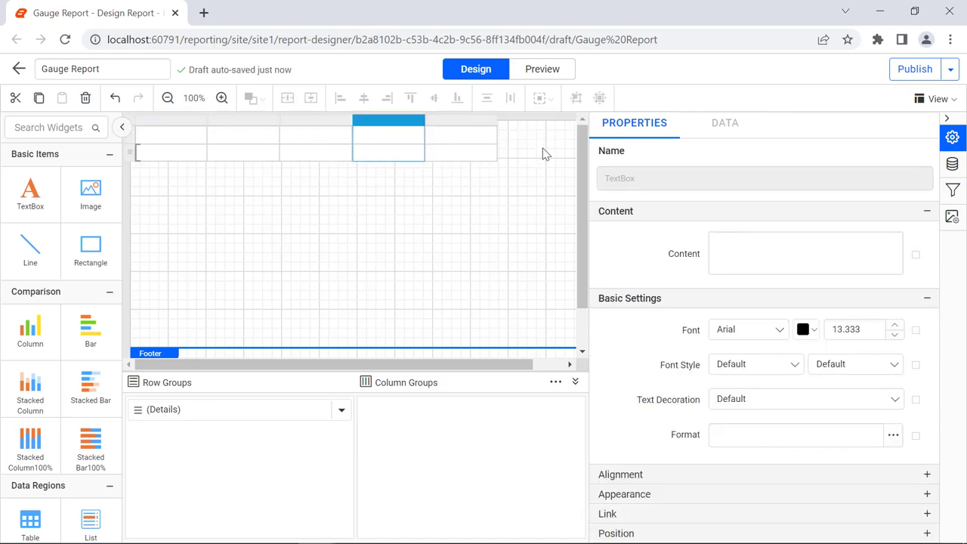
pyautogui.click(327, 197)
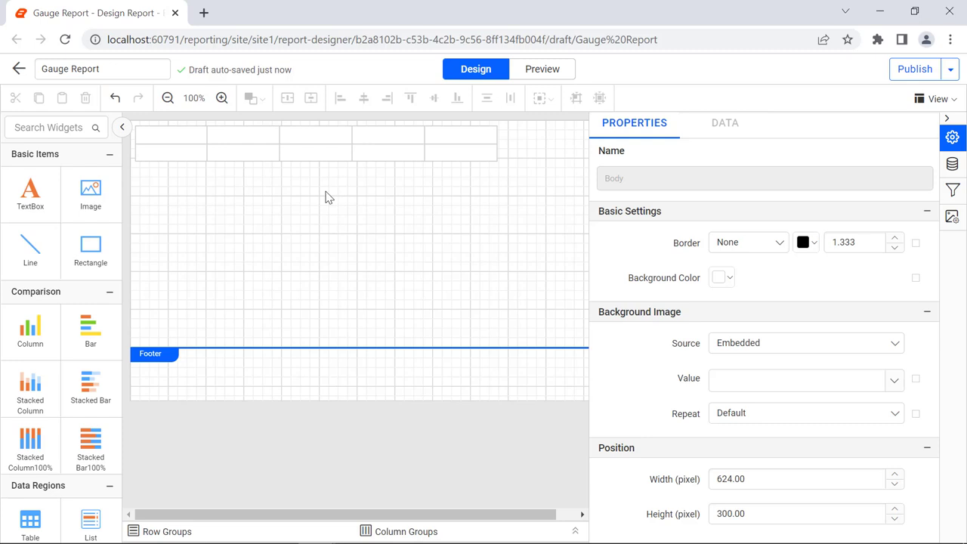
# Step: Fill the first three header cells with "Year", "Estimated Revenue ($)" and "Actual Revenue ($)"
pyautogui.click(184, 146)
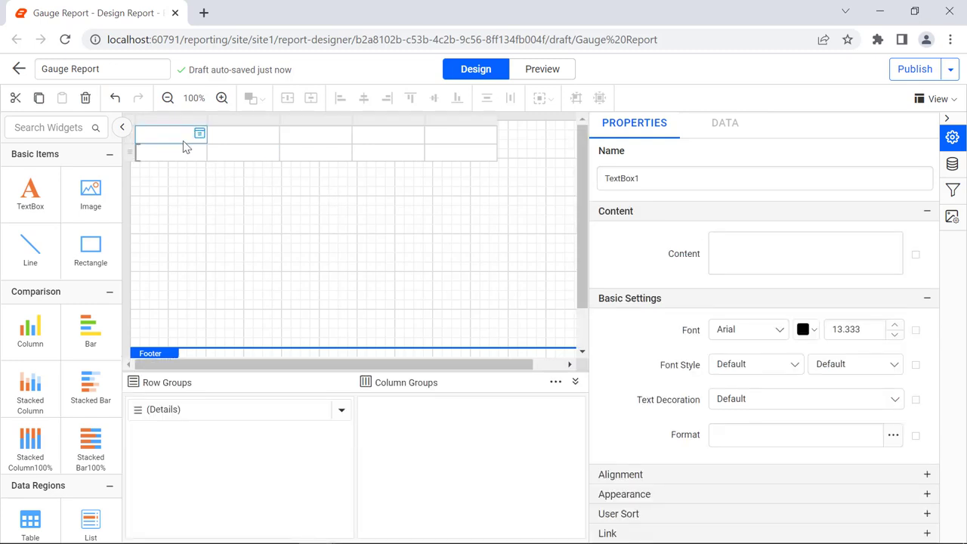
pyautogui.click(717, 240)
pyautogui.write('Year')
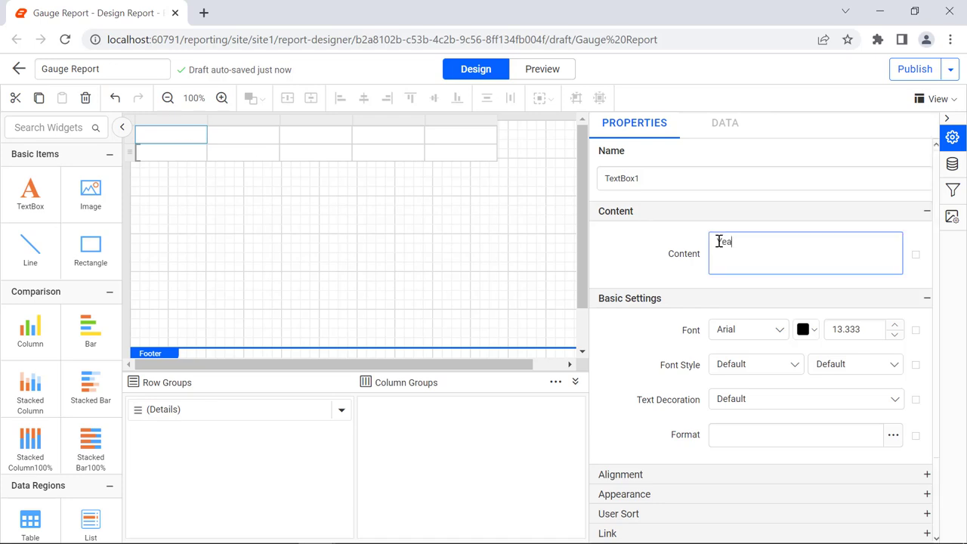
pyautogui.click(706, 272)
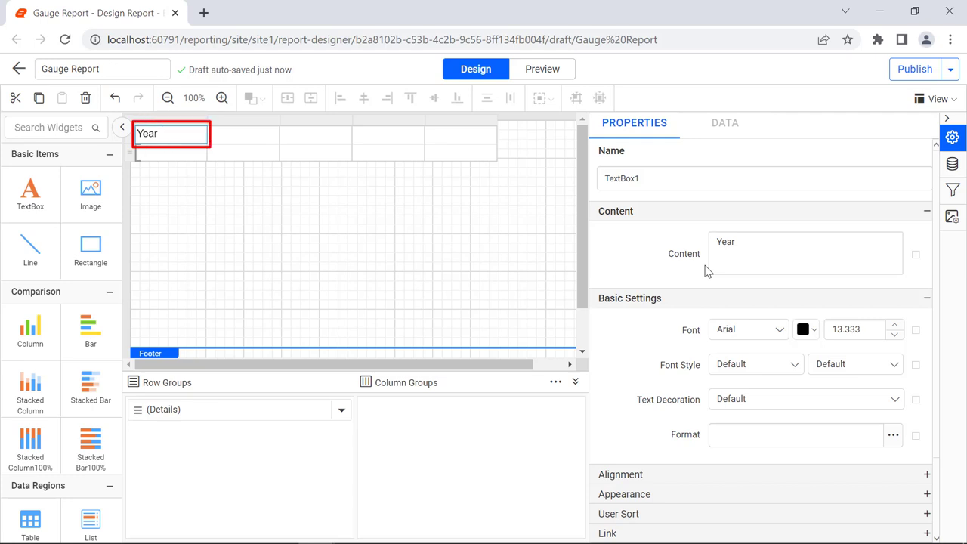
pyautogui.click(242, 134)
pyautogui.click(717, 241)
pyautogui.write('Estimated Revenue ($)')
pyautogui.click(315, 134)
pyautogui.click(717, 240)
pyautogui.write('Actual Revenue ($)')
# Step: Set the content of both the fourth and fifth header cells to "Estimated vs Actual Revenue ($)"
pyautogui.click(388, 134)
pyautogui.click(717, 241)
pyautogui.write('Estimated vs Actual Revenue ($)')
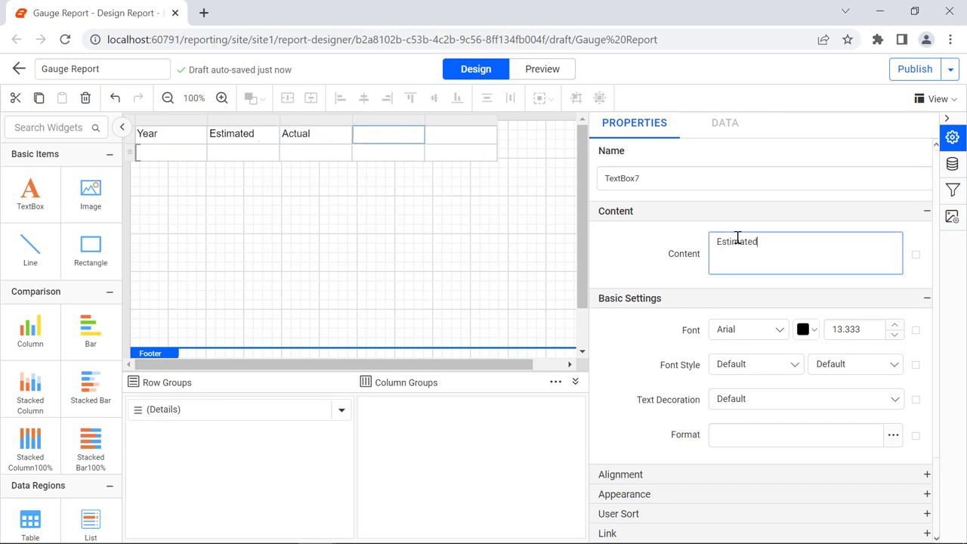
pyautogui.click(461, 133)
pyautogui.click(717, 242)
pyautogui.write('Estimated vs Actual Revenue ($)')
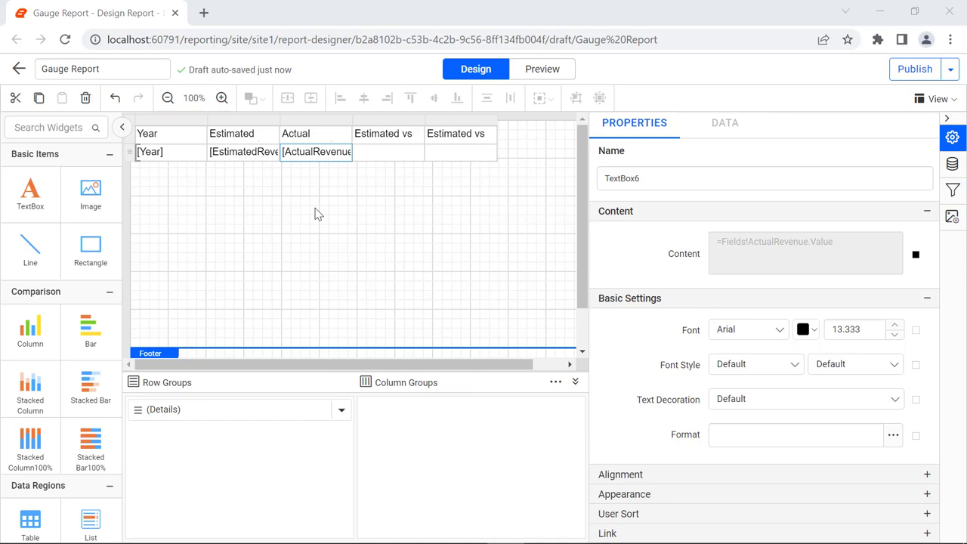
# Step: Format the EstimatedRevenue cell as Currency with 0 decimal places and the 1000 separator enabled
pyautogui.click(247, 155)
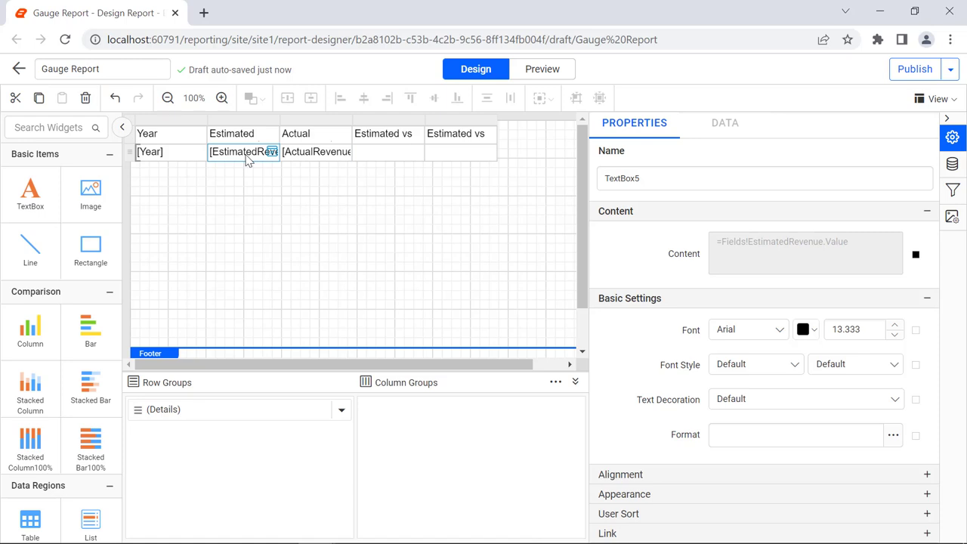
pyautogui.click(893, 437)
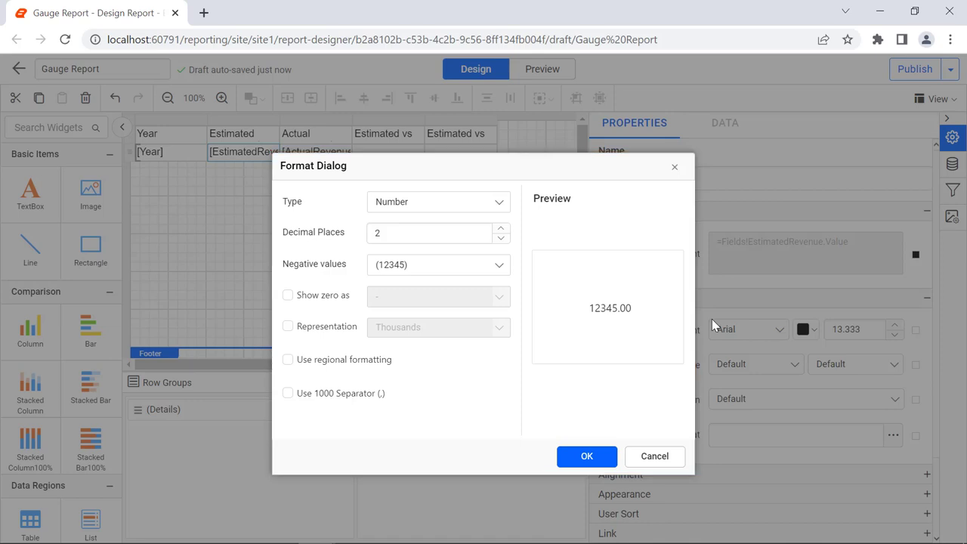
pyautogui.click(501, 210)
pyautogui.click(485, 243)
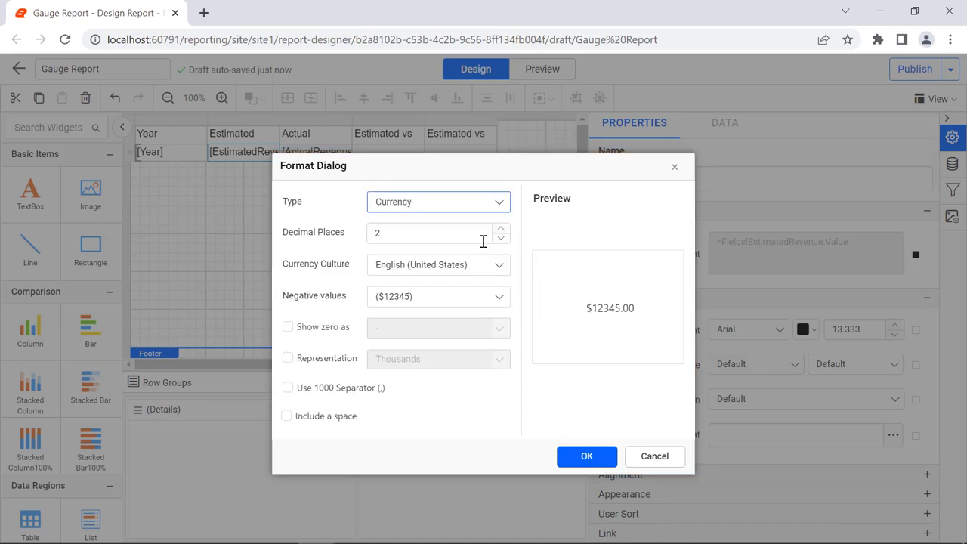
pyautogui.doubleClick(483, 239)
pyautogui.write('0')
pyautogui.click(486, 250)
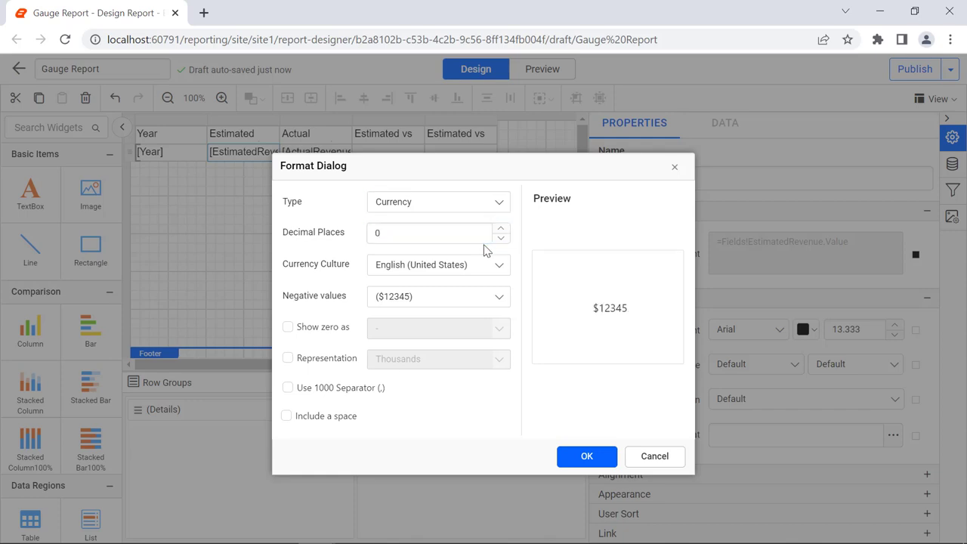
pyautogui.click(288, 388)
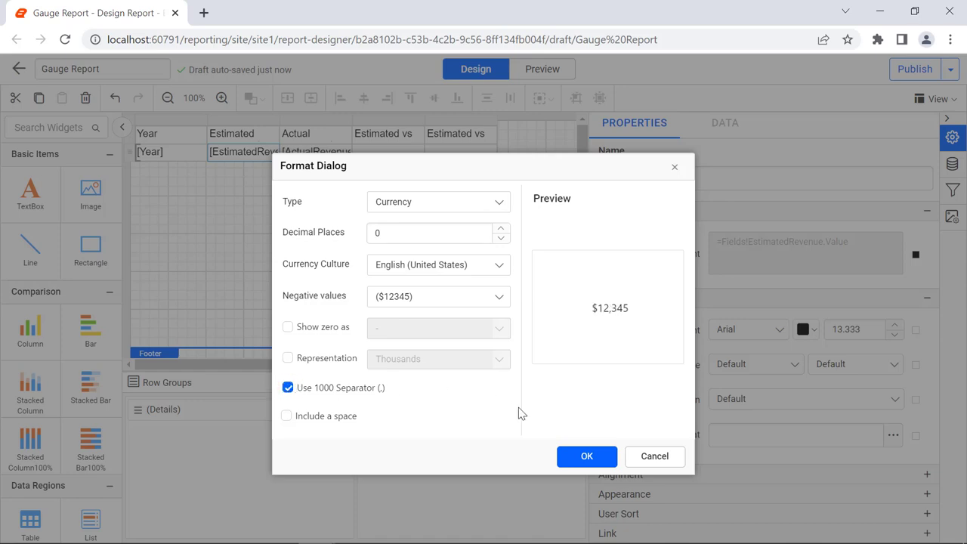
pyautogui.click(572, 460)
# Step: Format the ActualRevenue cell as Currency with 0 decimal places
pyautogui.click(325, 152)
pyautogui.click(893, 435)
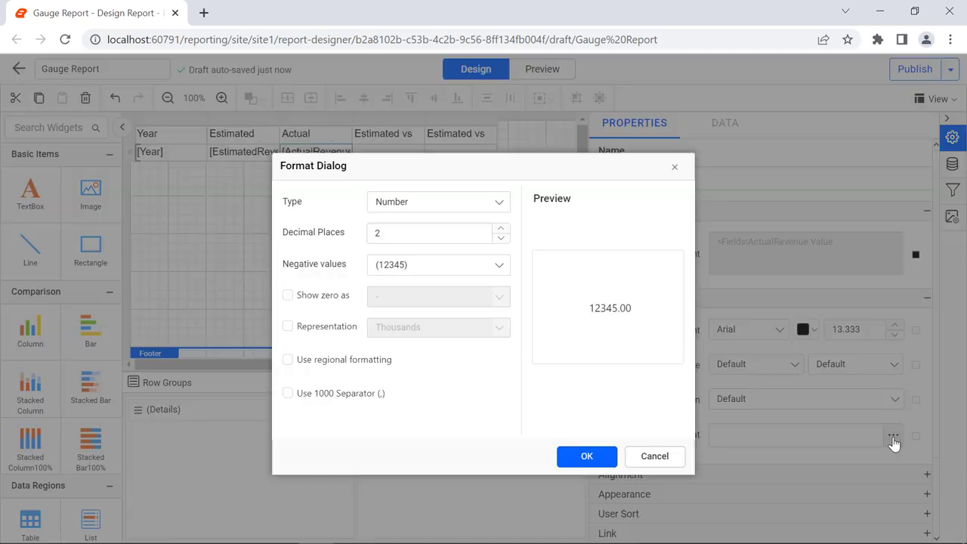
pyautogui.click(438, 202)
pyautogui.click(476, 248)
pyautogui.click(501, 238)
pyautogui.click(500, 238)
pyautogui.click(581, 454)
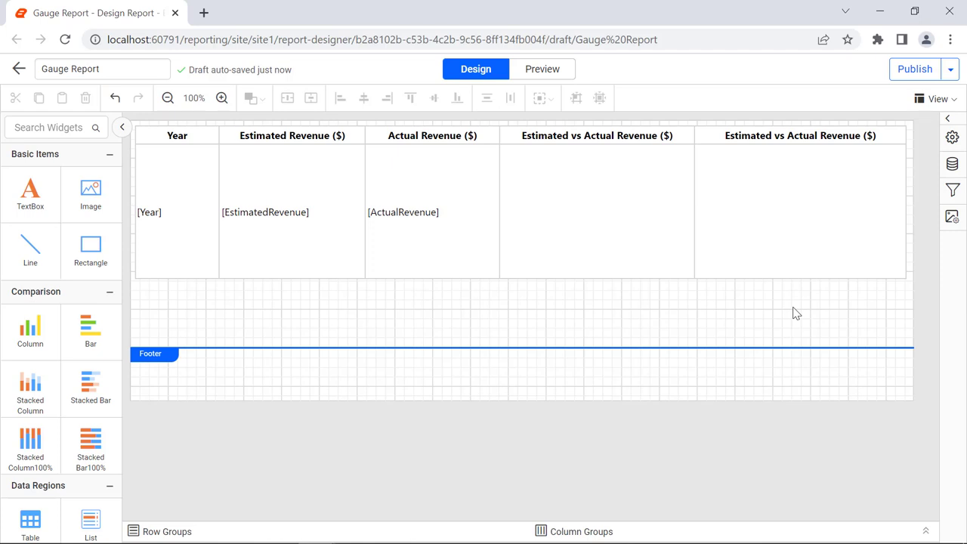
# Step: Insert a radial gauge in the fourth column's detail cell and set its value expression to =Fields!ActualRevenue.Value
pyautogui.click(563, 80)
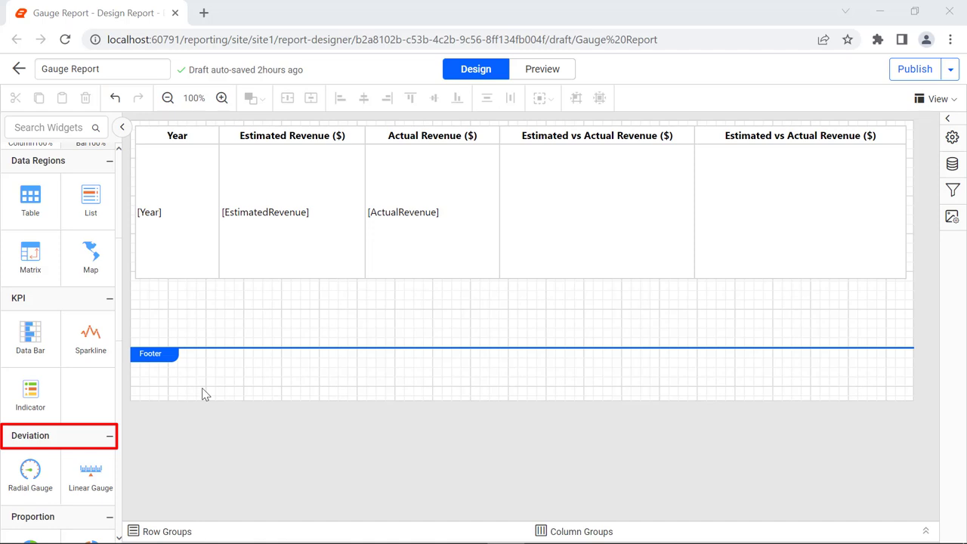
pyautogui.moveTo(30, 472); pyautogui.dragTo(521, 166)
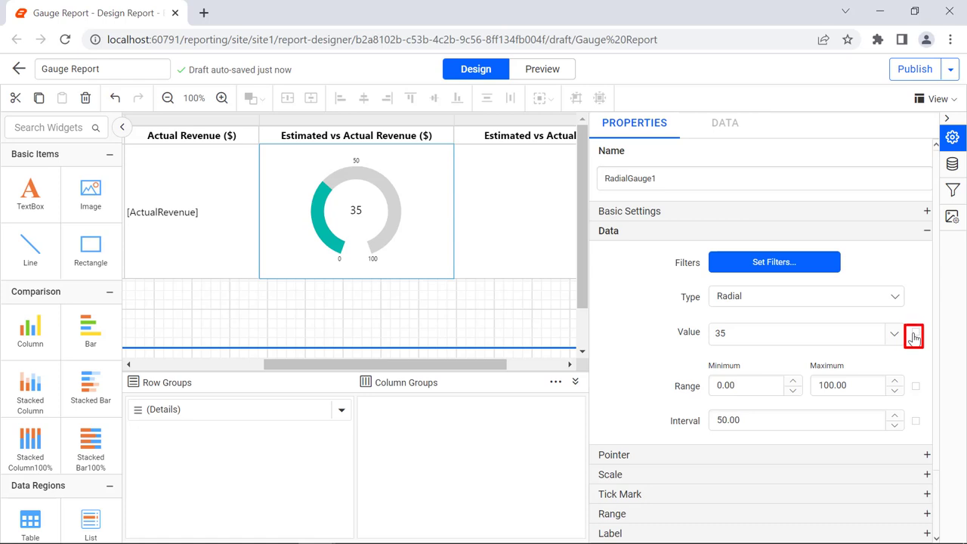
pyautogui.click(914, 335)
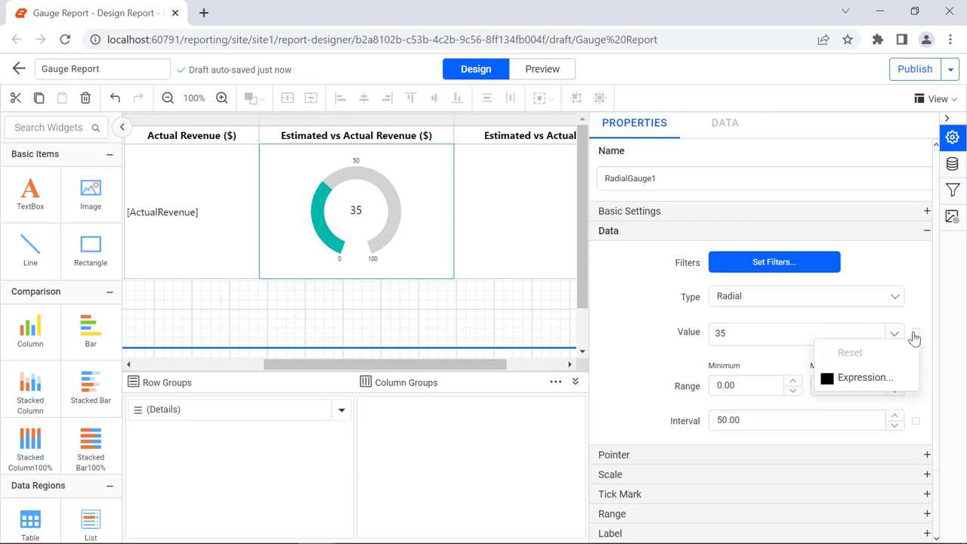
pyautogui.click(901, 380)
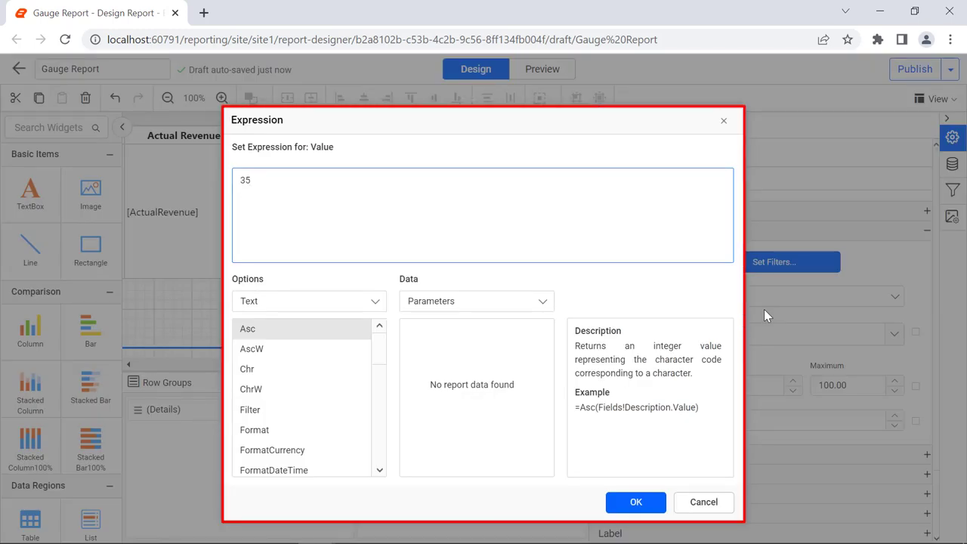
pyautogui.hotkey('ctrl', 'a')
pyautogui.write('=Fields!ActualRevenue.Value')
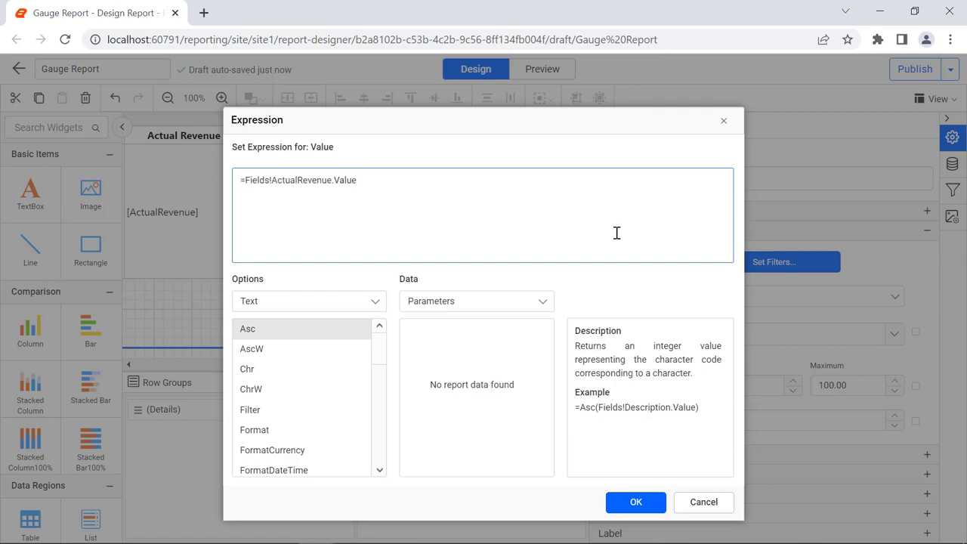
pyautogui.click(636, 503)
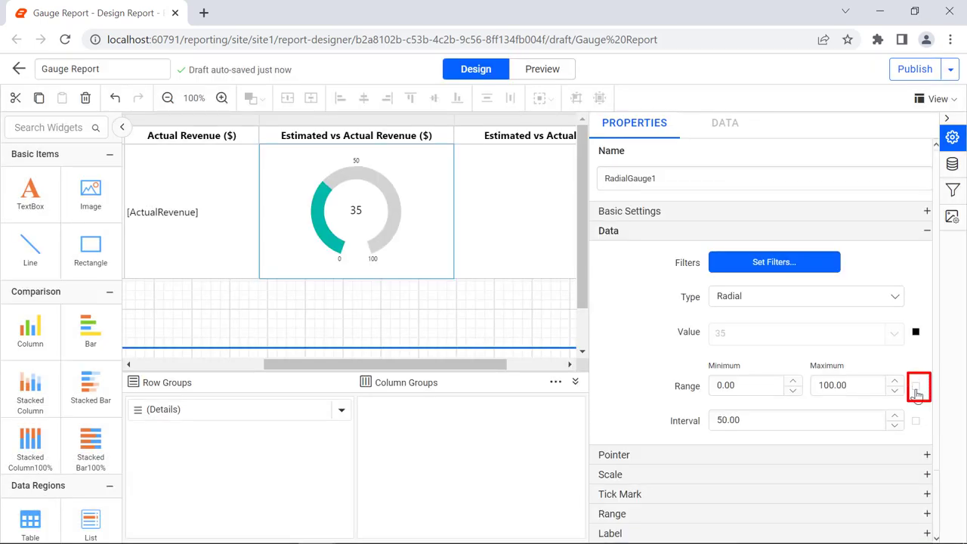
# Step: Set the radial gauge's maximum range expression to =Fields!EstimatedRevenue.Value
pyautogui.click(916, 391)
pyautogui.moveTo(910, 434)
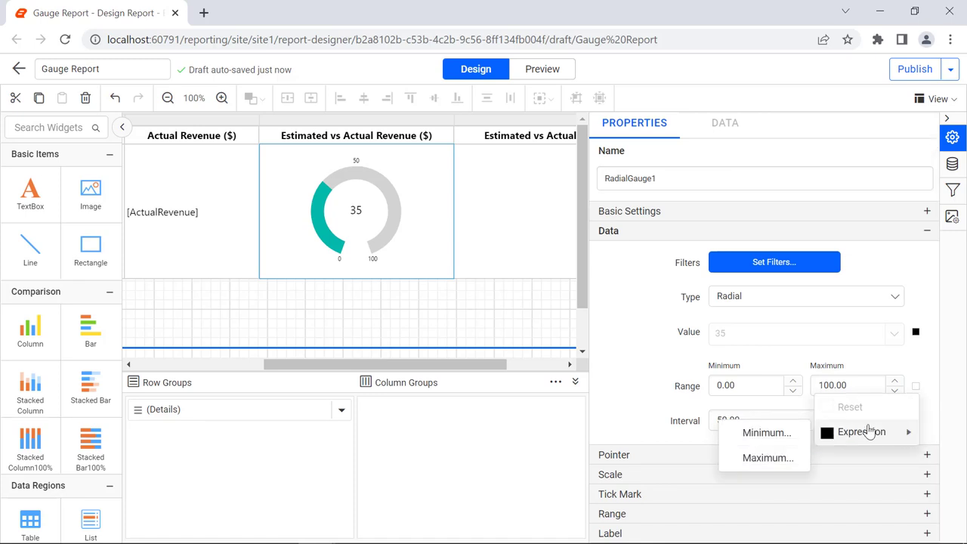
pyautogui.click(767, 457)
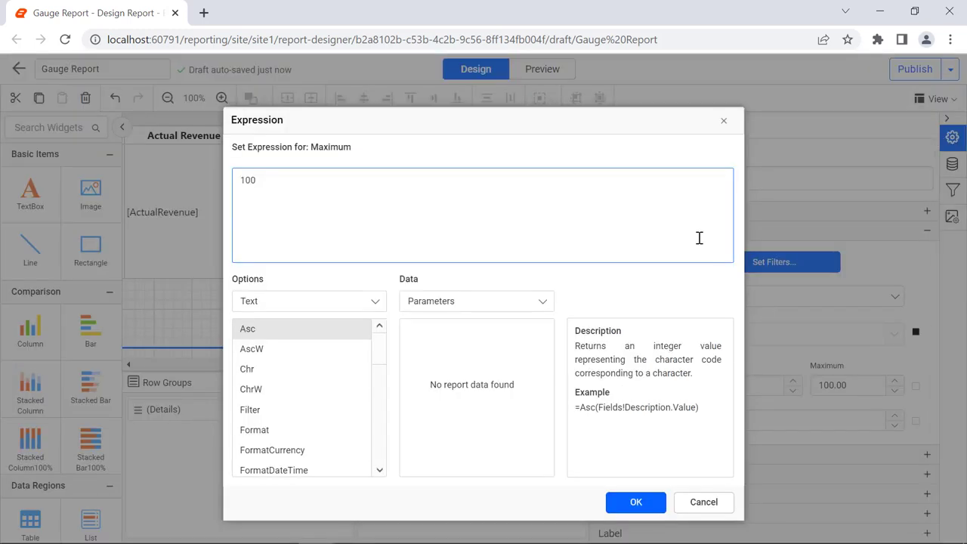
pyautogui.hotkey('ctrl', 'a')
pyautogui.write('=Fields!EstimatedRevenue.Value')
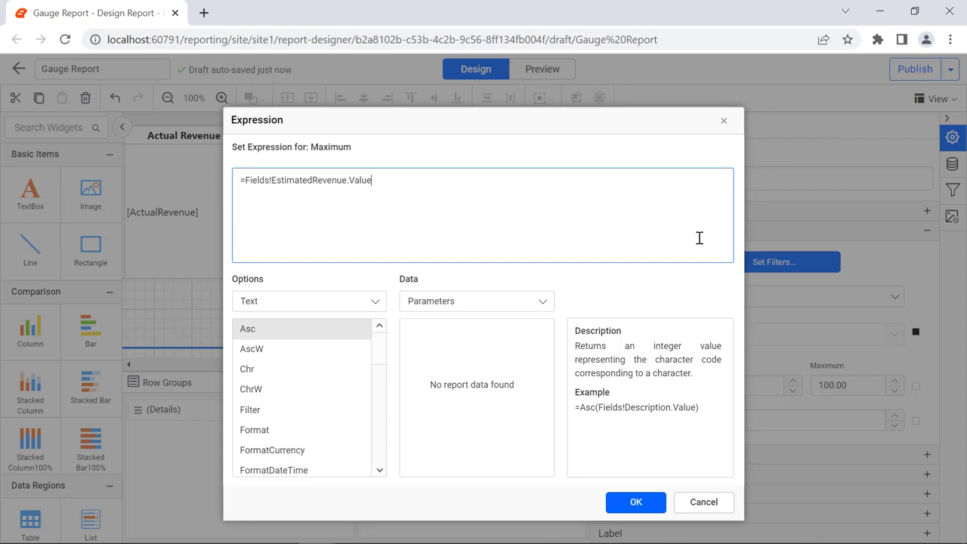
pyautogui.click(636, 502)
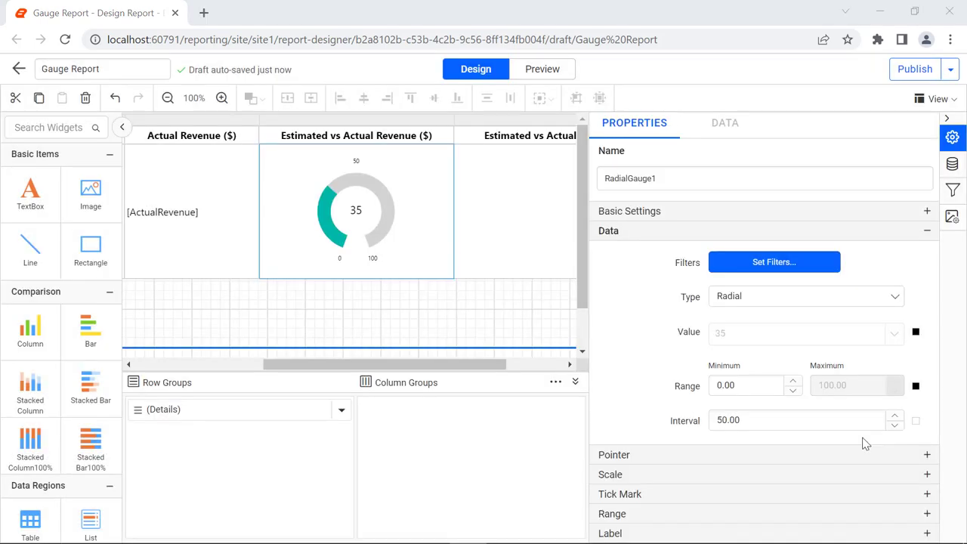
# Step: Set the radial gauge's interval expression to =Fields!EstimatedRevenue.Value*0.5
pyautogui.click(914, 425)
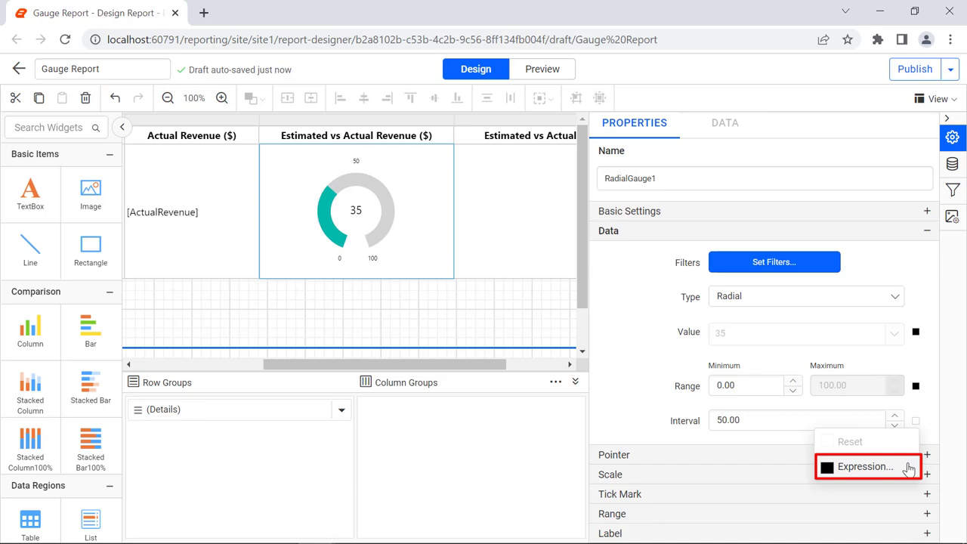
pyautogui.click(865, 466)
pyautogui.hotkey('ctrl', 'a')
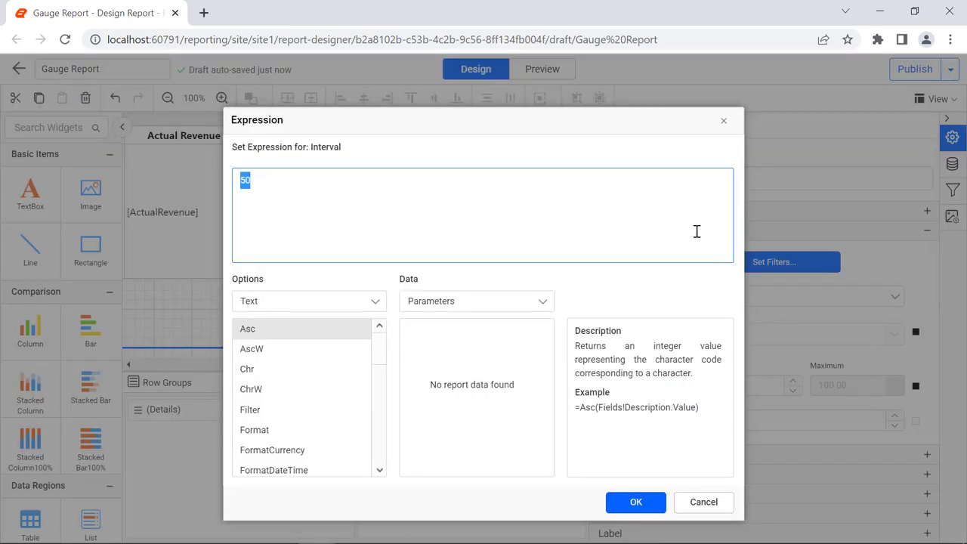
pyautogui.write('=Fields!EstimatedRevenue.Value*0.5')
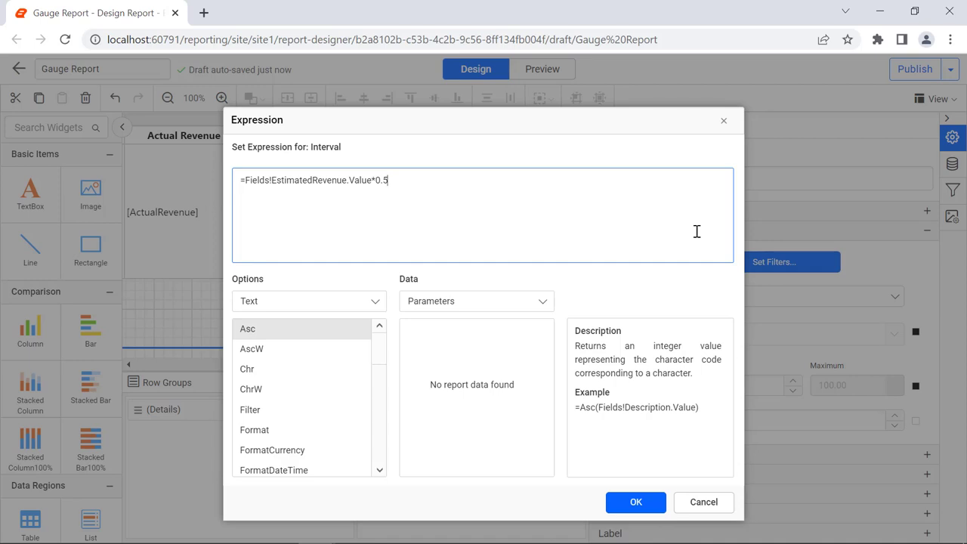
pyautogui.click(636, 502)
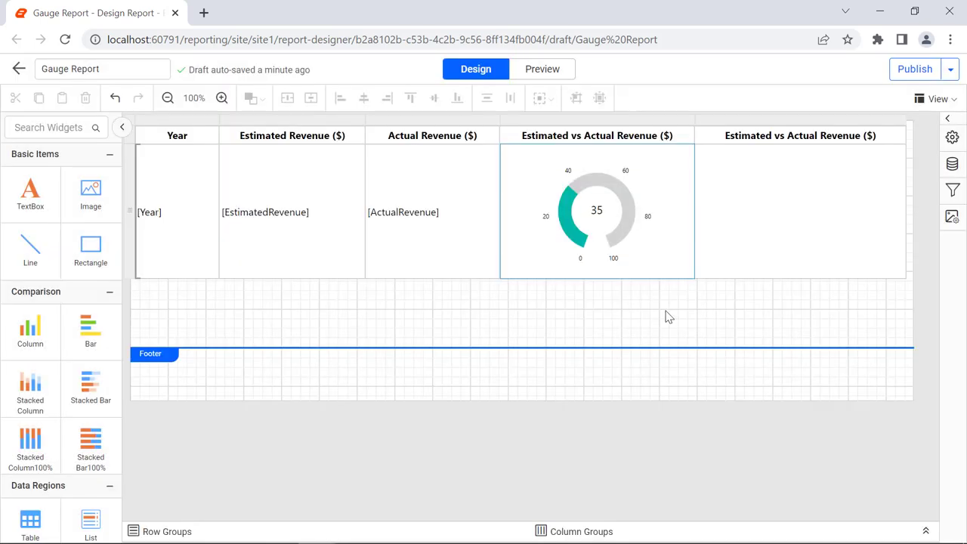
# Step: Preview the report to check the radial gauges for each year, and return to the design view
pyautogui.click(554, 70)
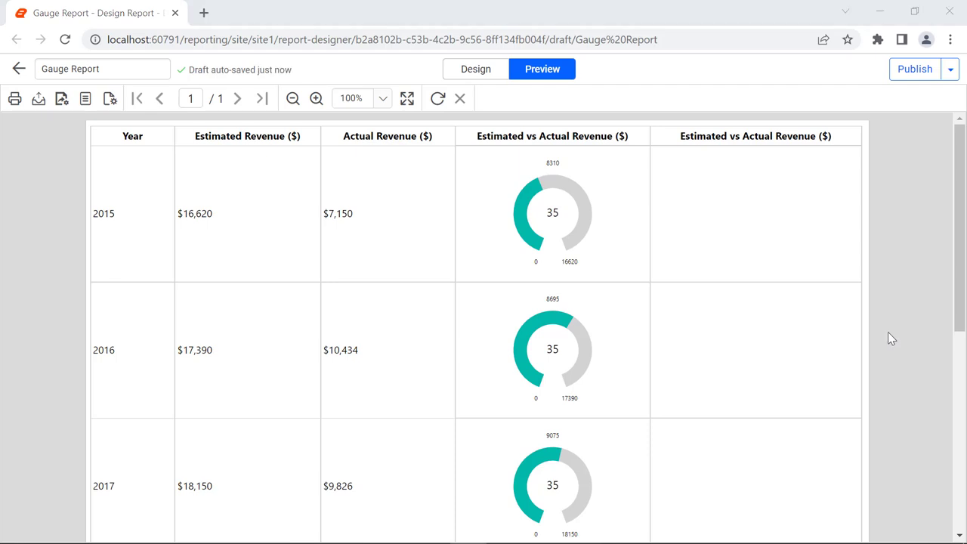
pyautogui.click(503, 75)
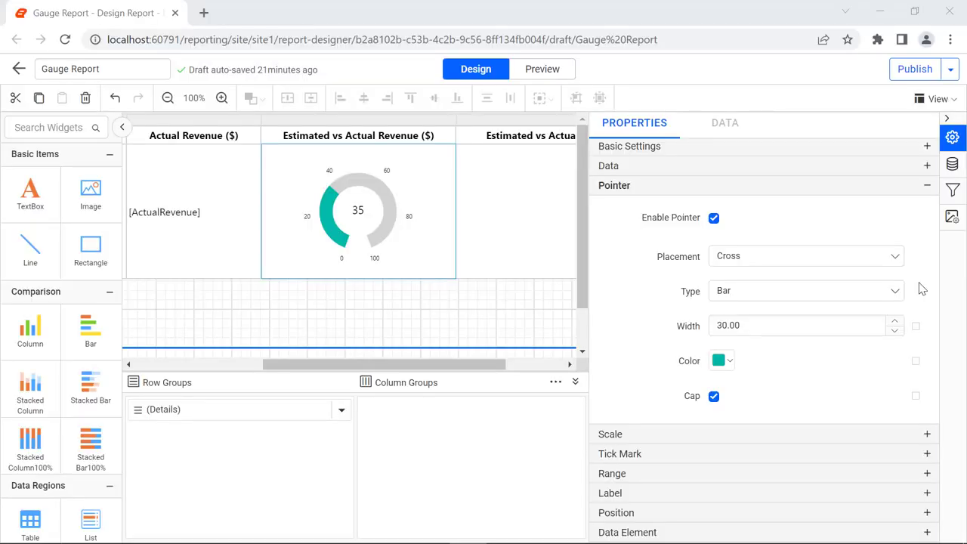
# Step: Set the radial gauge's pointer placement to Inside, its type to Needle and its width to 13
pyautogui.click(895, 257)
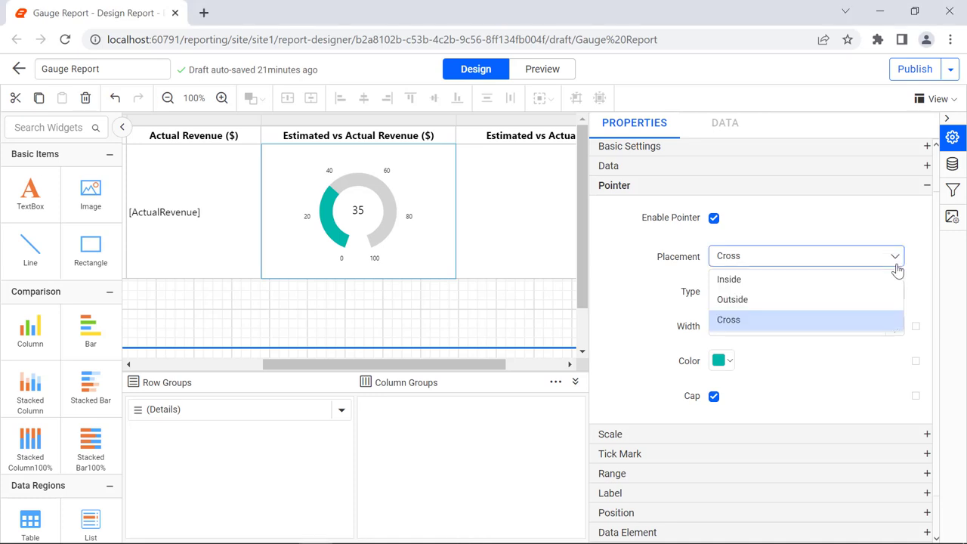
pyautogui.click(891, 275)
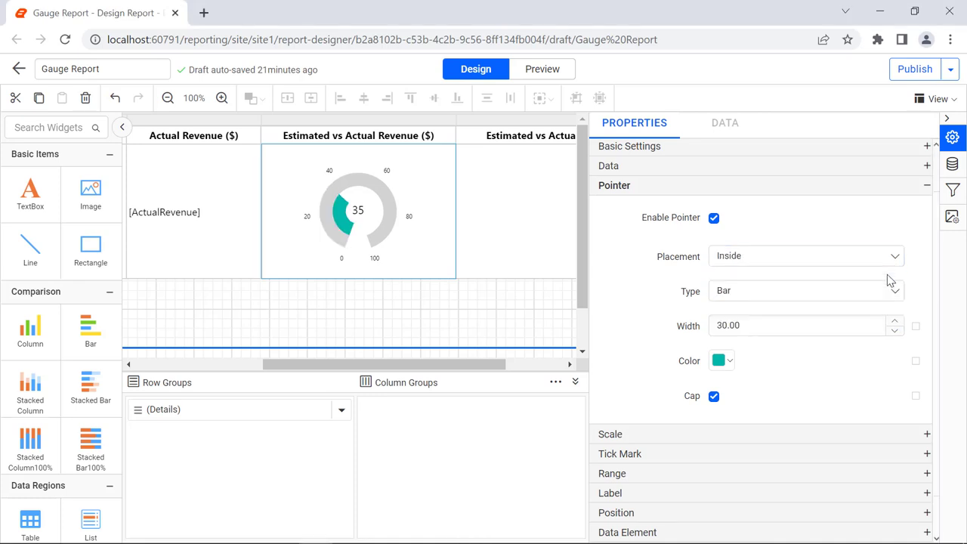
pyautogui.click(891, 290)
pyautogui.click(889, 311)
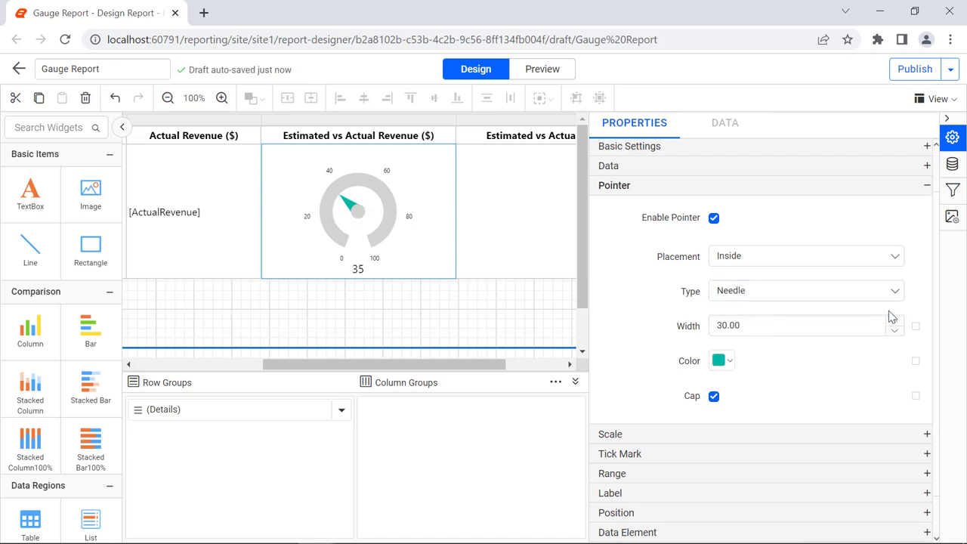
pyautogui.doubleClick(859, 322)
pyautogui.write('13')
pyautogui.click(872, 352)
# Step: Set the pointer color expression to Red when ActualRevenue is below 0.5 * EstimatedRevenue, Orange when below 0.75 * EstimatedRevenue, otherwise Green
pyautogui.click(916, 362)
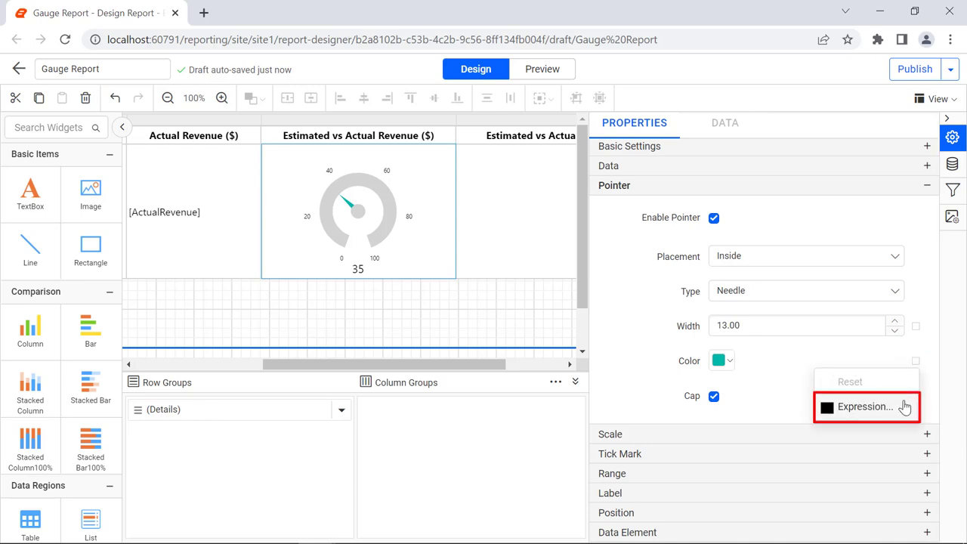
pyautogui.click(865, 406)
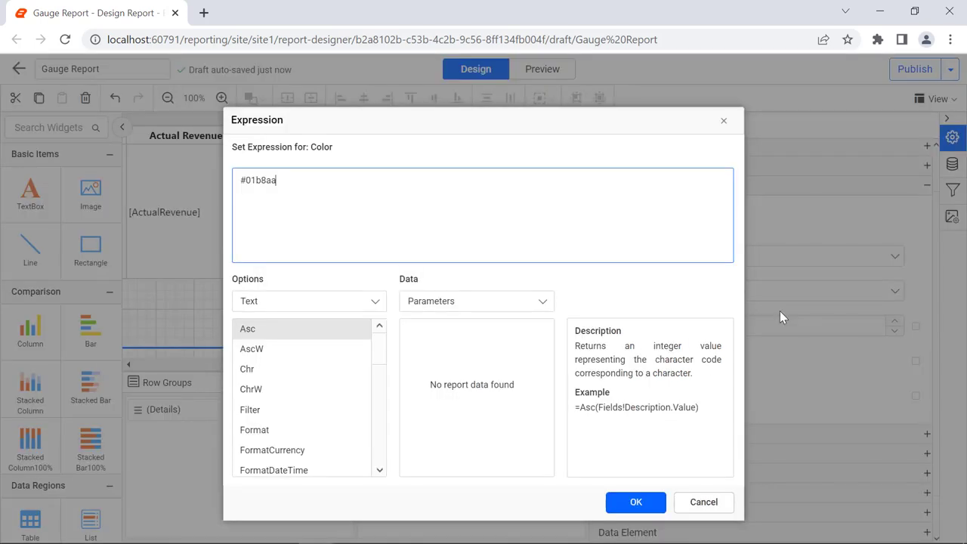
pyautogui.hotkey('ctrl', 'a')
pyautogui.write('=iif(Fields!ActualRevenue.Value < (0.5 * Fields!EstimatedRevenue.Value), "Red", iif(Fields!ActualRevenue.Value < (0.75 * Fields!EstimatedRevenue.Value), "Orange", "Green"))')
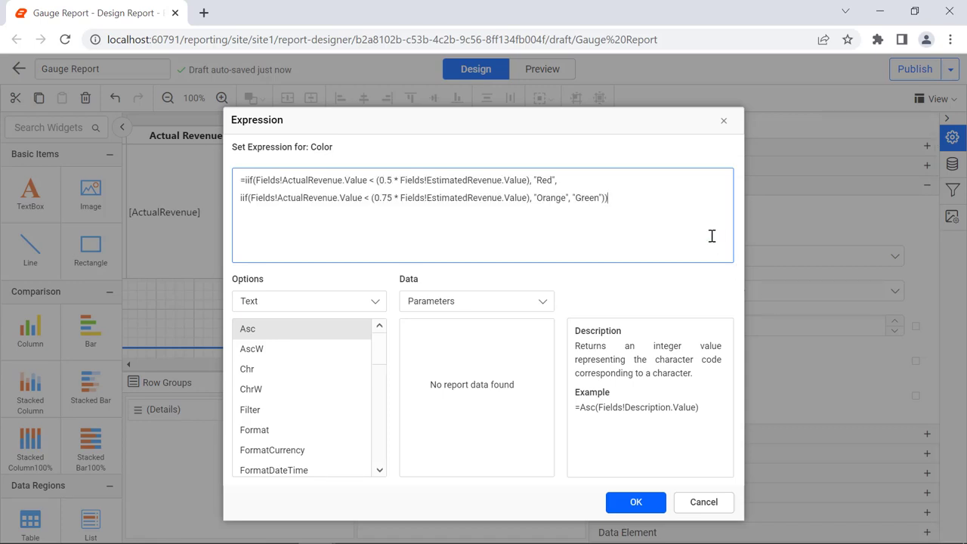
pyautogui.click(637, 503)
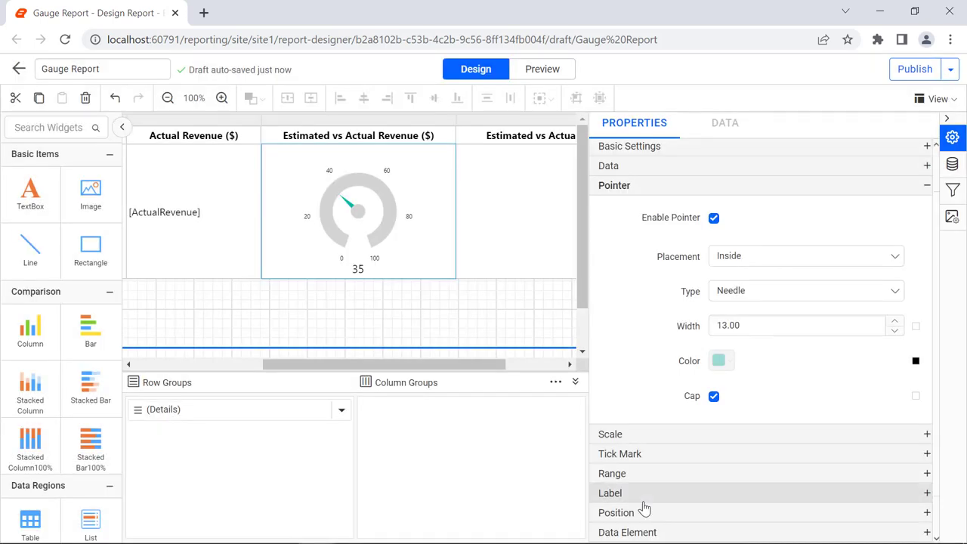
# Step: Adjust the width of the radial gauge's pointer cap in the cap's advanced options
pyautogui.click(916, 398)
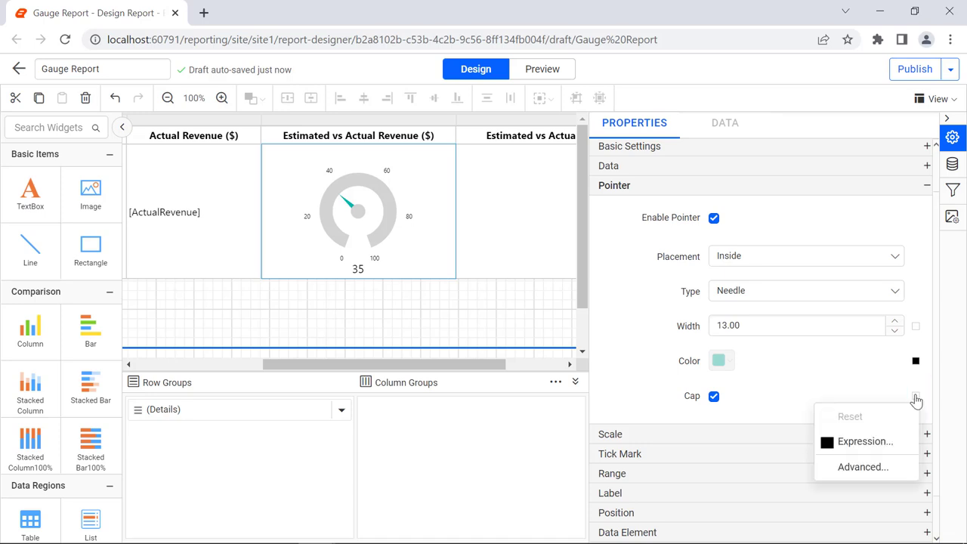
pyautogui.click(904, 470)
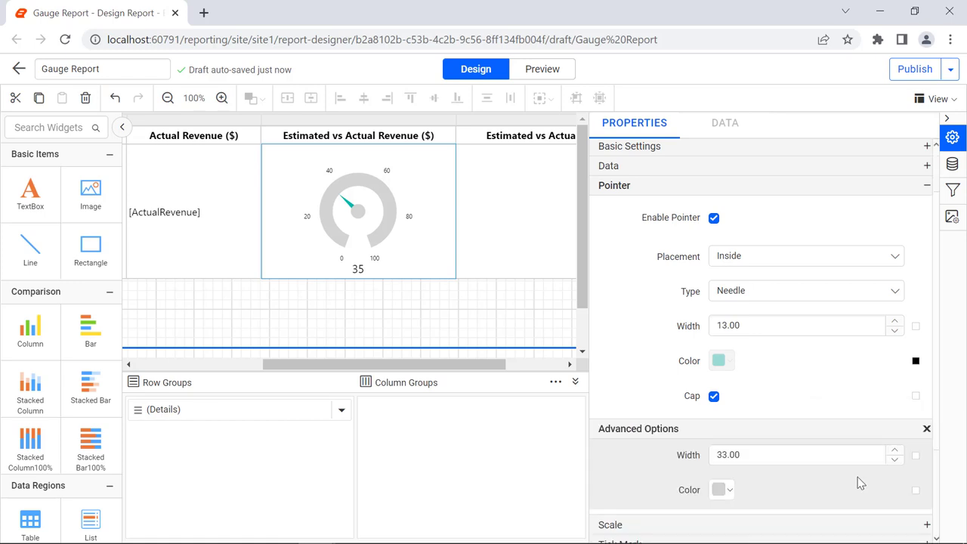
pyautogui.click(844, 458)
pyautogui.write('2')
pyautogui.click(849, 483)
pyautogui.click(926, 429)
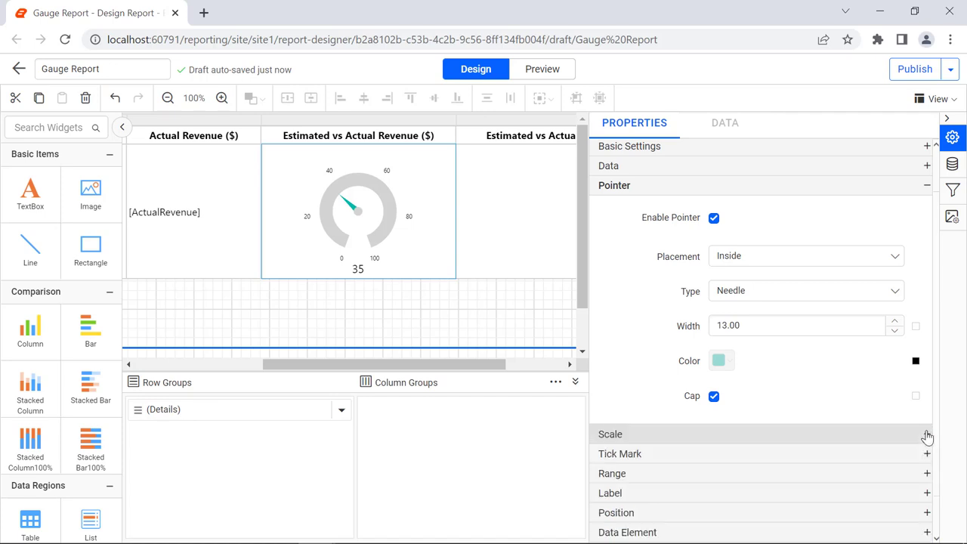
# Step: Preview the report to check the needle colors of the gauges, and return to the design view
pyautogui.click(947, 119)
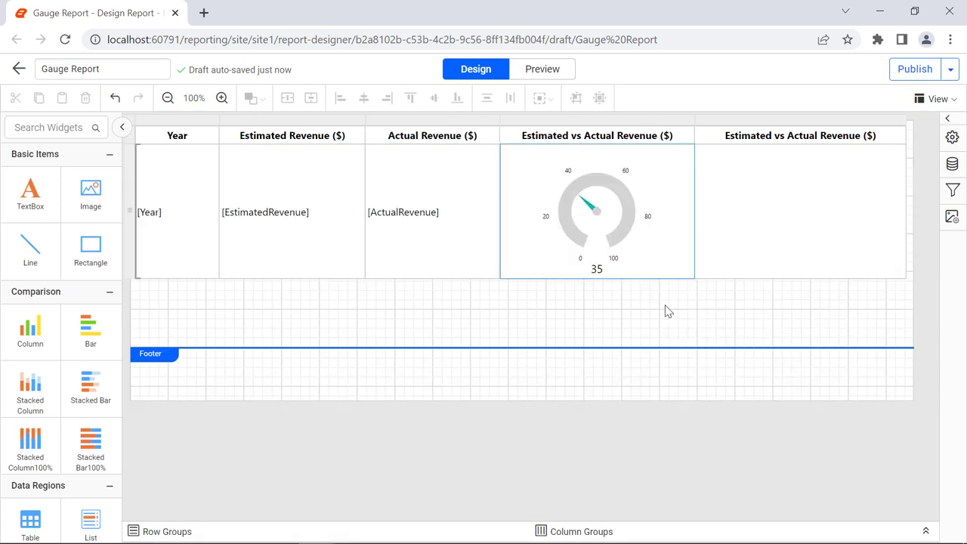
pyautogui.click(563, 76)
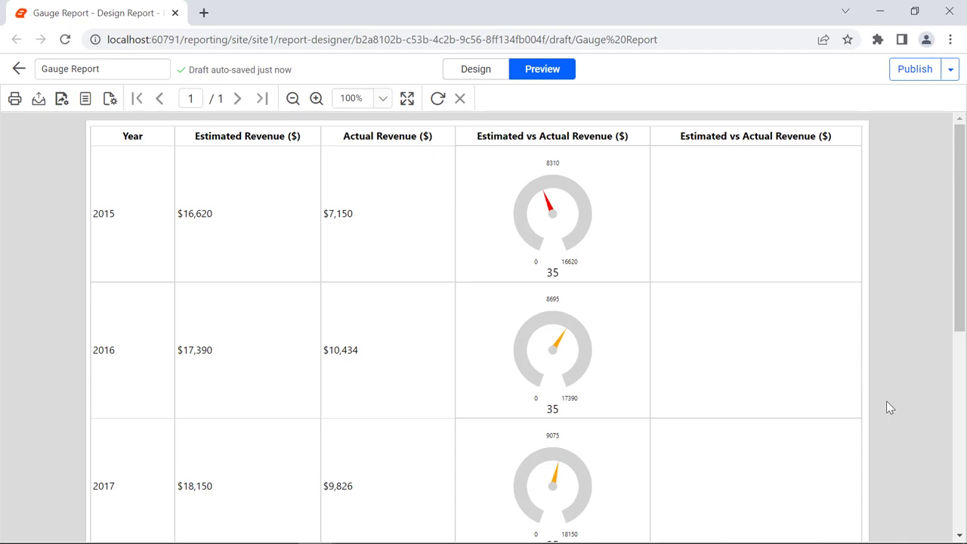
pyautogui.click(499, 75)
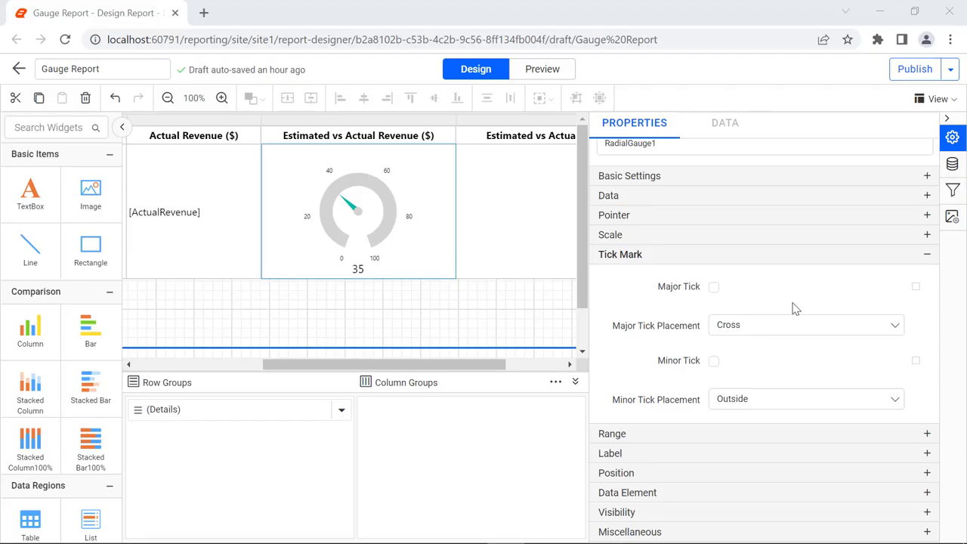
# Step: Enable major ticks with a color expression: Red when ActualRevenue is below 0.5 * EstimatedRevenue, Orange when below 0.75 * EstimatedRevenue, otherwise Green
pyautogui.click(714, 287)
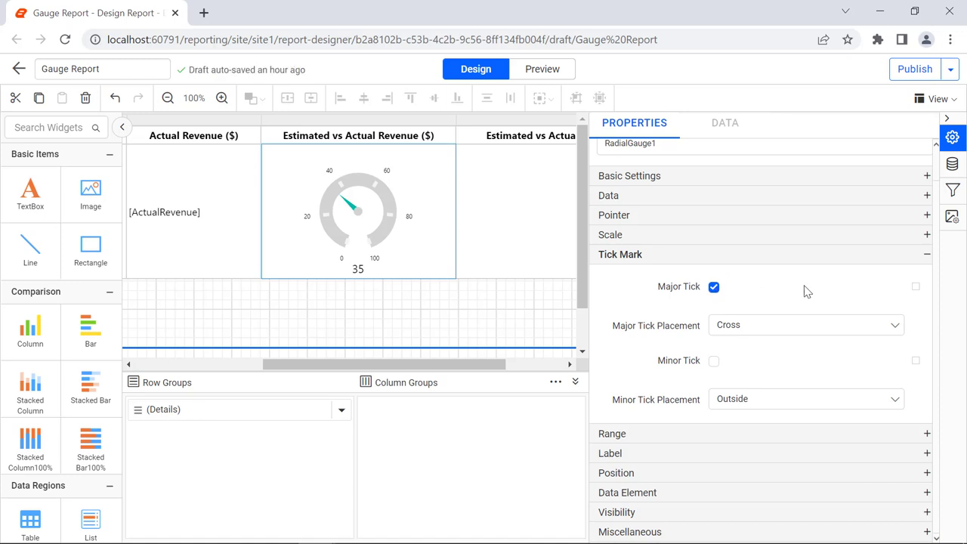
pyautogui.click(915, 288)
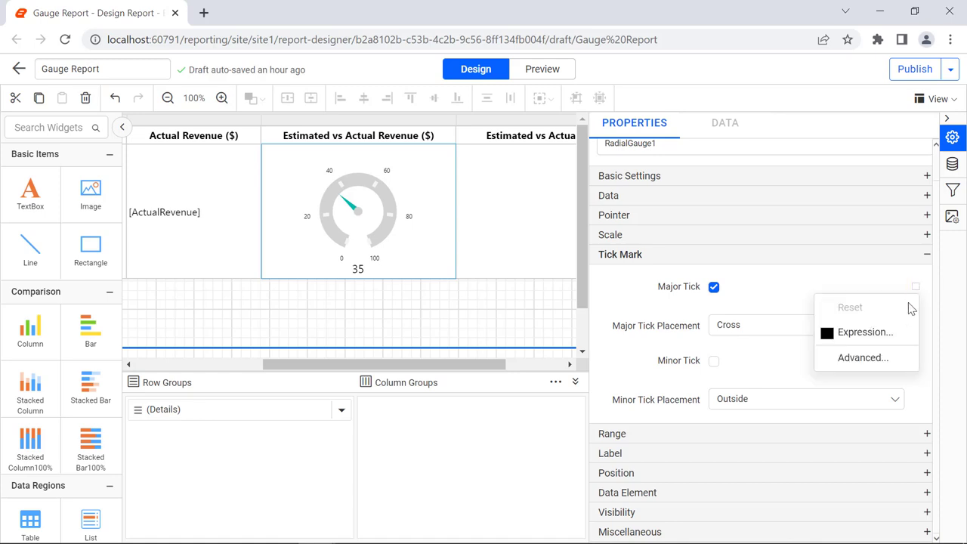
pyautogui.click(906, 358)
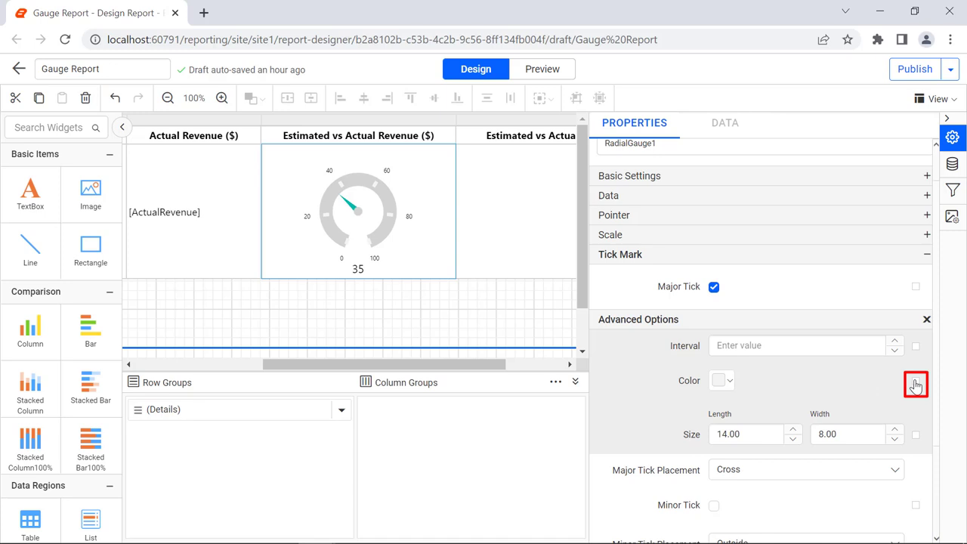
pyautogui.click(915, 386)
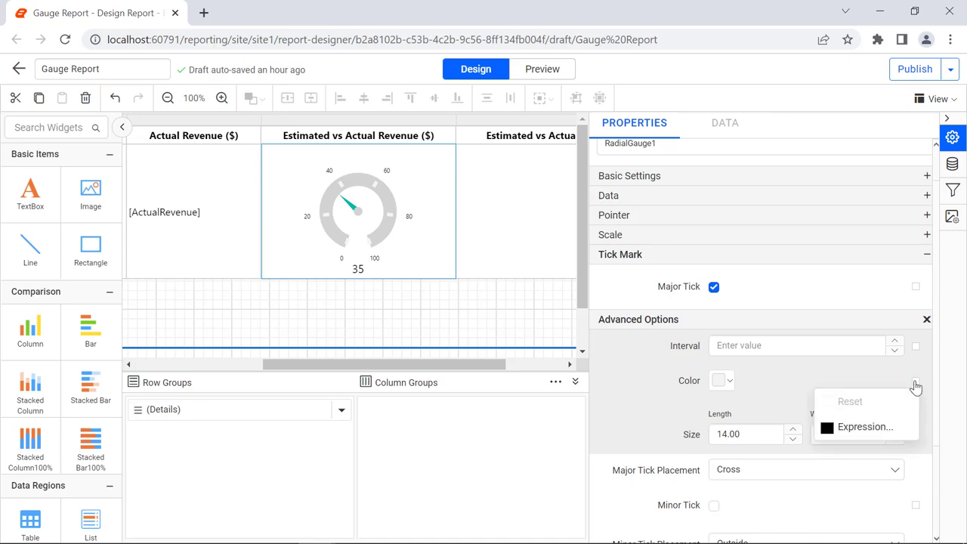
pyautogui.click(911, 430)
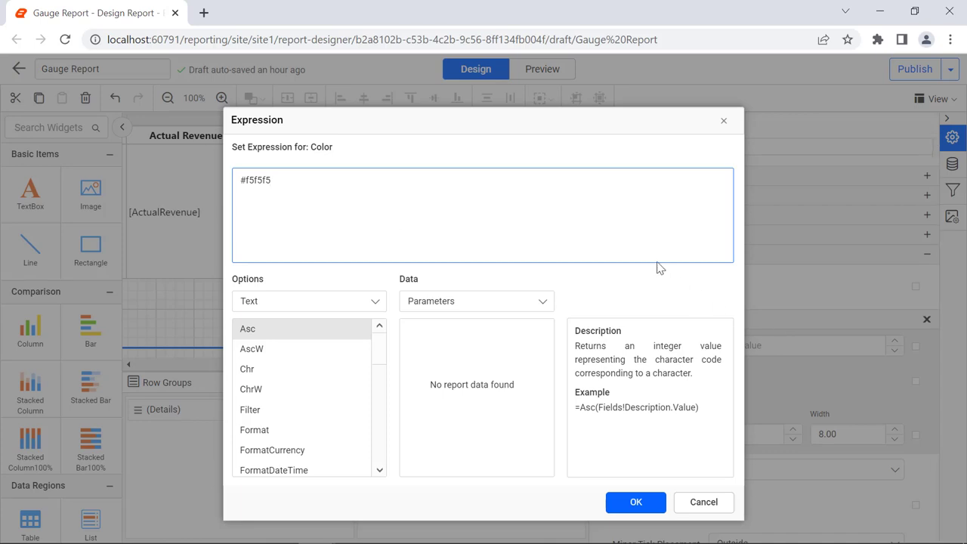
pyautogui.hotkey('ctrl', 'a')
pyautogui.write('=iif(Fields!ActualRevenue.Value < (0.5 * Fields!EstimatedRevenue.Value), "Red", iif(Fields!ActualRevenue.Value < (0.75 * Fields!EstimatedRevenue.Value), "Orange", "Green"))')
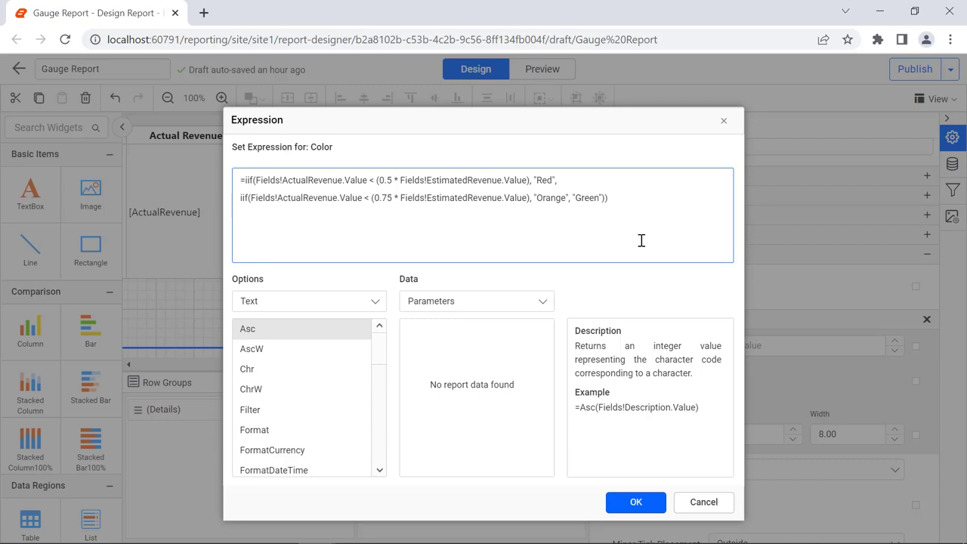
pyautogui.click(644, 502)
# Step: Set the major tick size to length 8 and width 2, and the major tick placement to Outside
pyautogui.doubleClick(741, 431)
pyautogui.write('8')
pyautogui.click(758, 453)
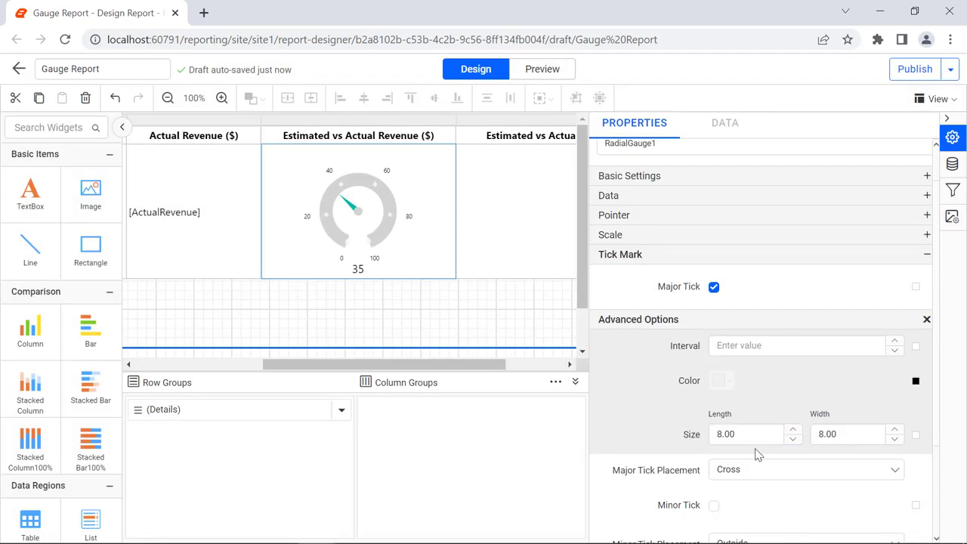
pyautogui.doubleClick(832, 432)
pyautogui.write('2')
pyautogui.click(845, 453)
pyautogui.click(845, 453)
pyautogui.click(869, 325)
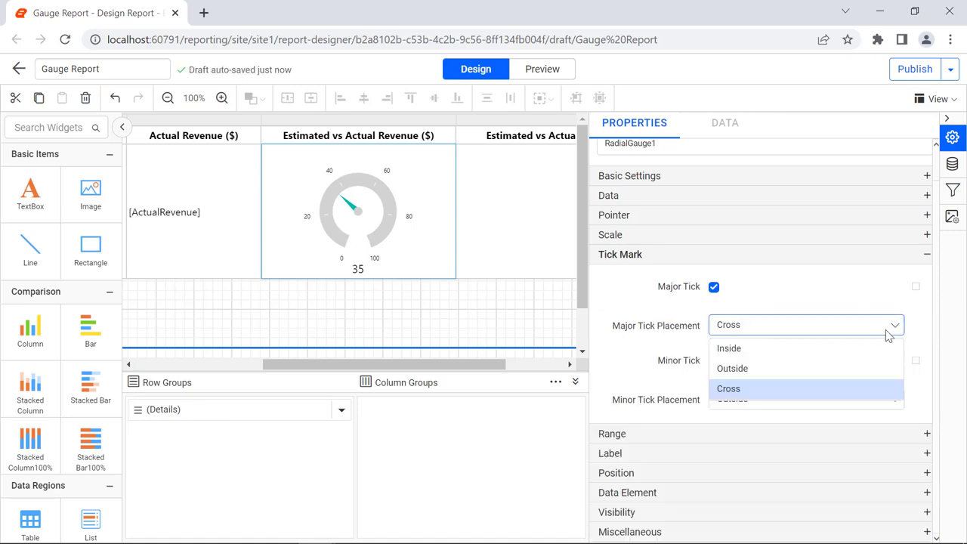
pyautogui.click(881, 365)
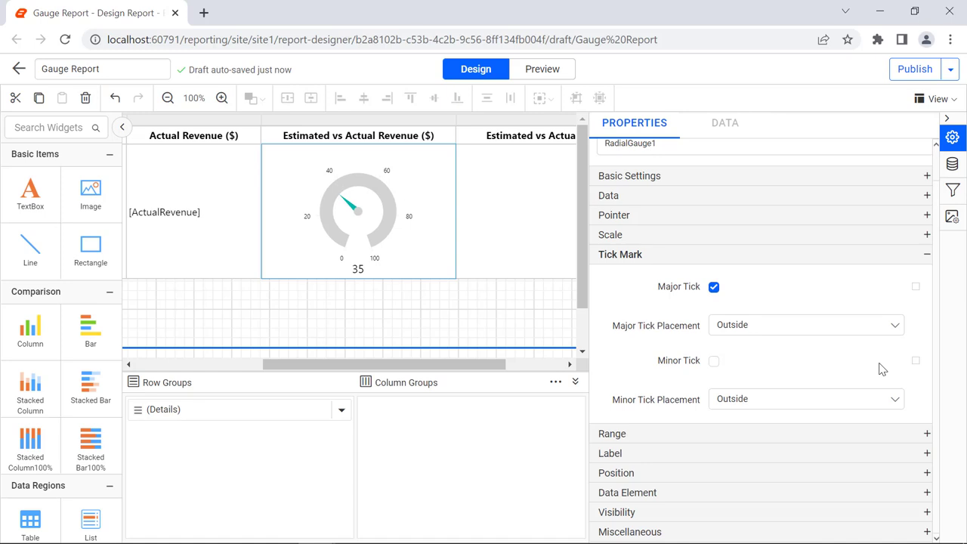
# Step: Preview the report to check the colored major ticks on the radial gauges
pyautogui.click(735, 310)
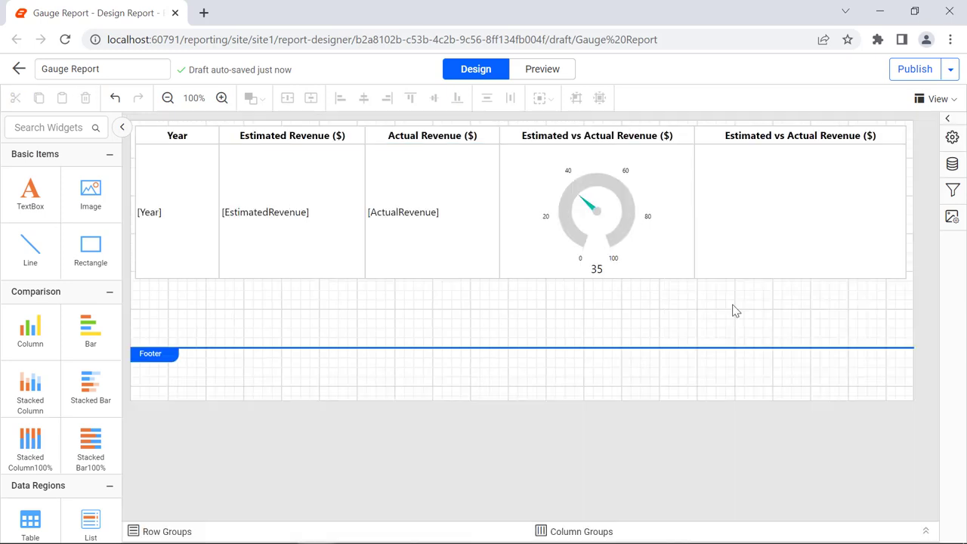
pyautogui.click(554, 74)
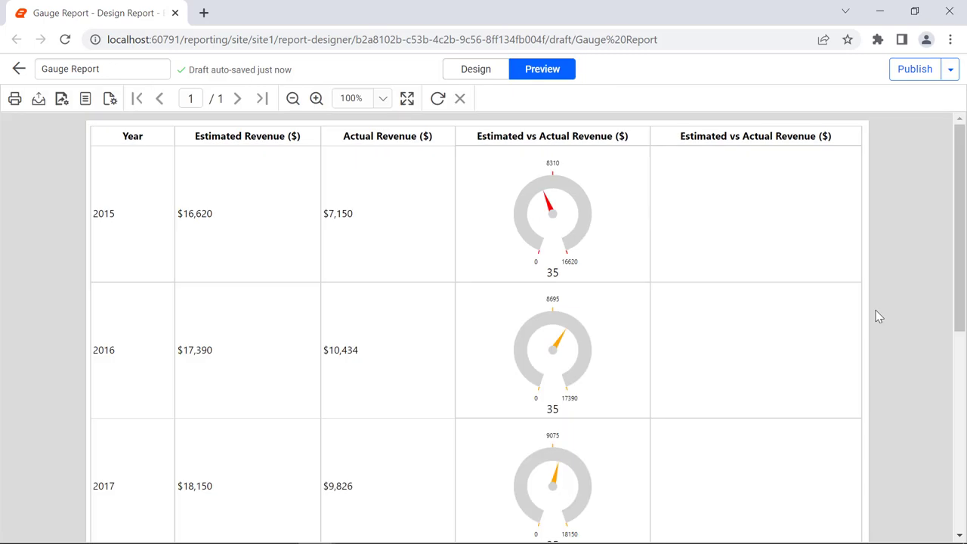
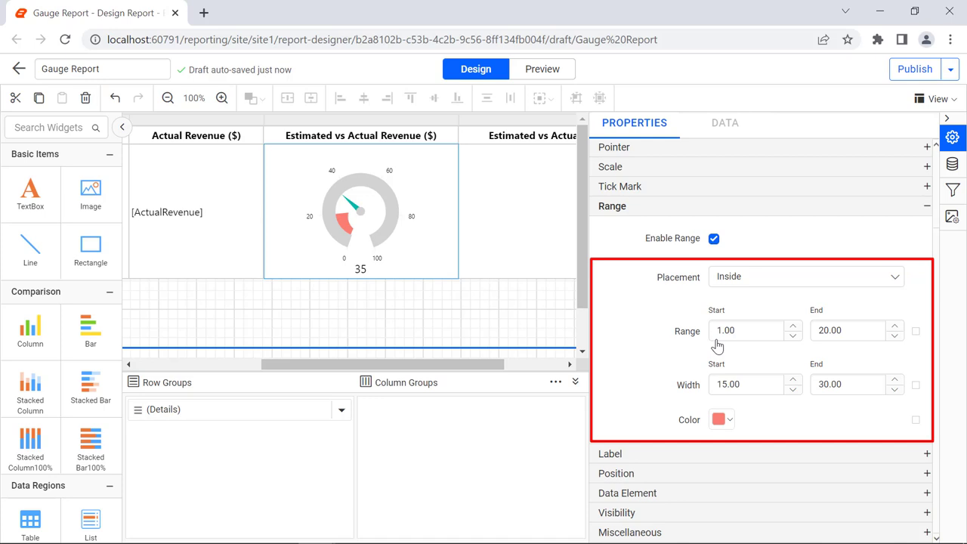
# Step: Set the placement of the radial gauge's range to Cross and its start value to 0
pyautogui.click(894, 276)
pyautogui.click(883, 341)
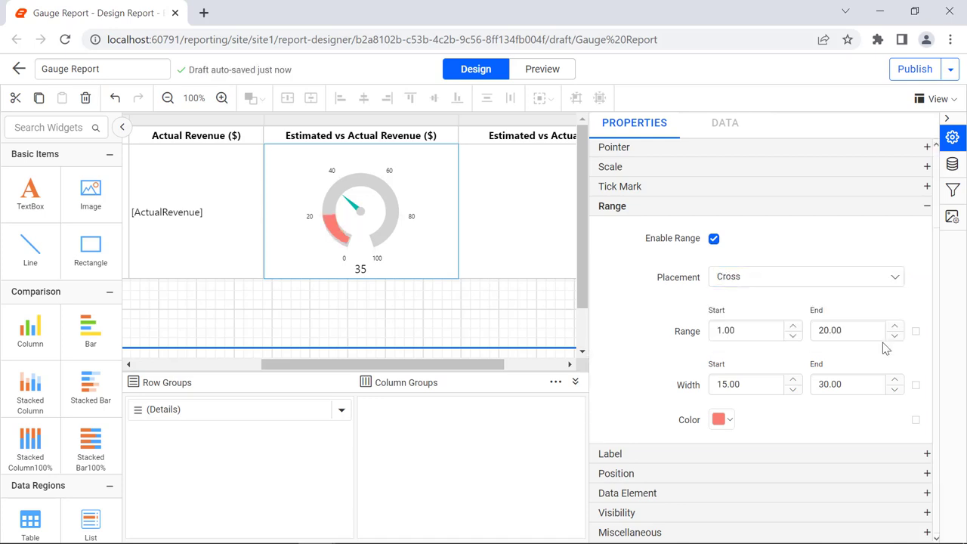
pyautogui.click(760, 330)
pyautogui.write('0')
pyautogui.click(774, 350)
# Step: Set the range's end value expression to =Fields!ActualRevenue.Value and its start width to 30
pyautogui.click(915, 333)
pyautogui.moveTo(905, 379)
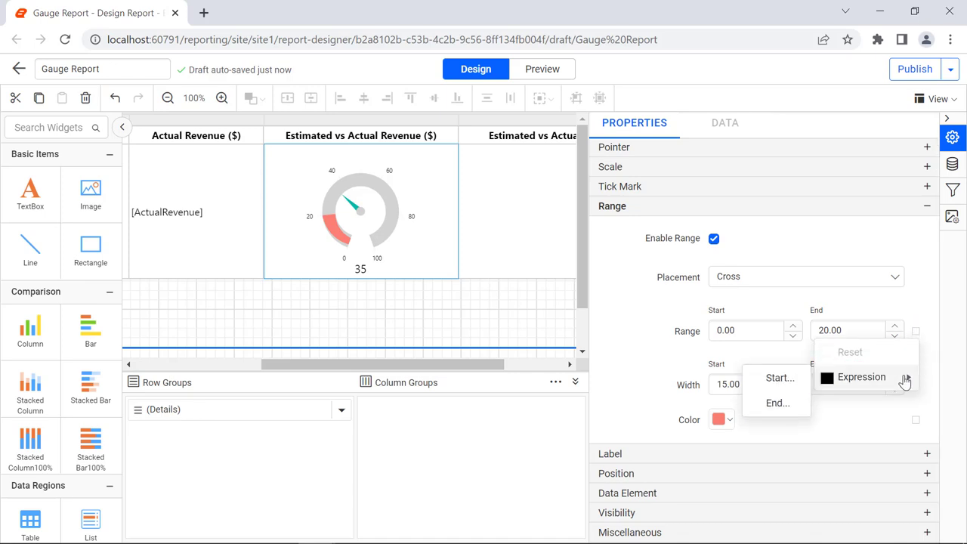
pyautogui.click(778, 403)
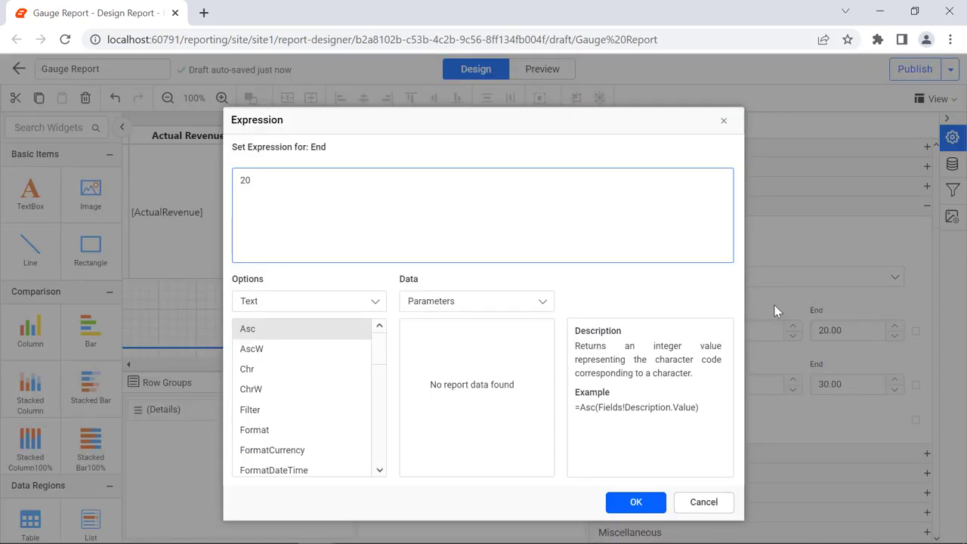
pyautogui.hotkey('ctrl', 'a')
pyautogui.write('=Fields!ActualRevenue.Value')
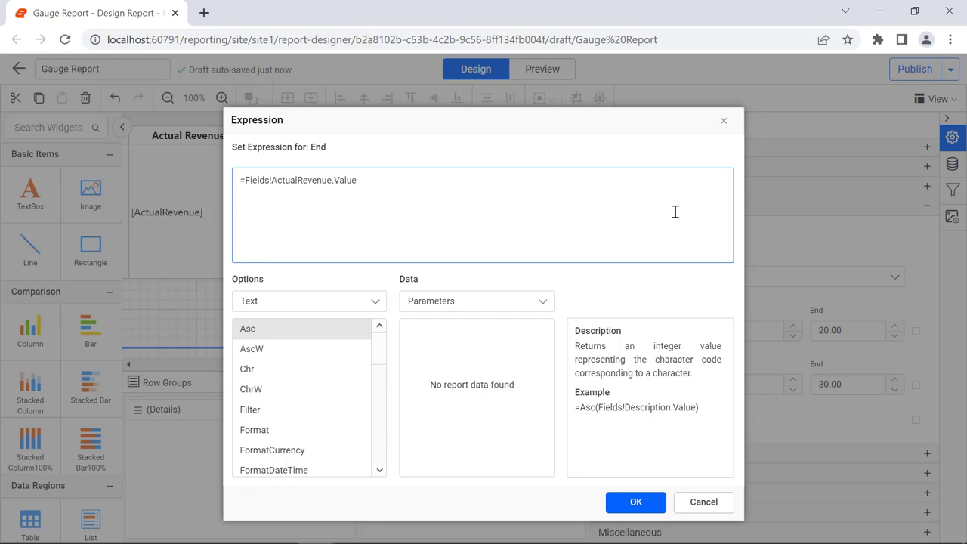
pyautogui.click(653, 504)
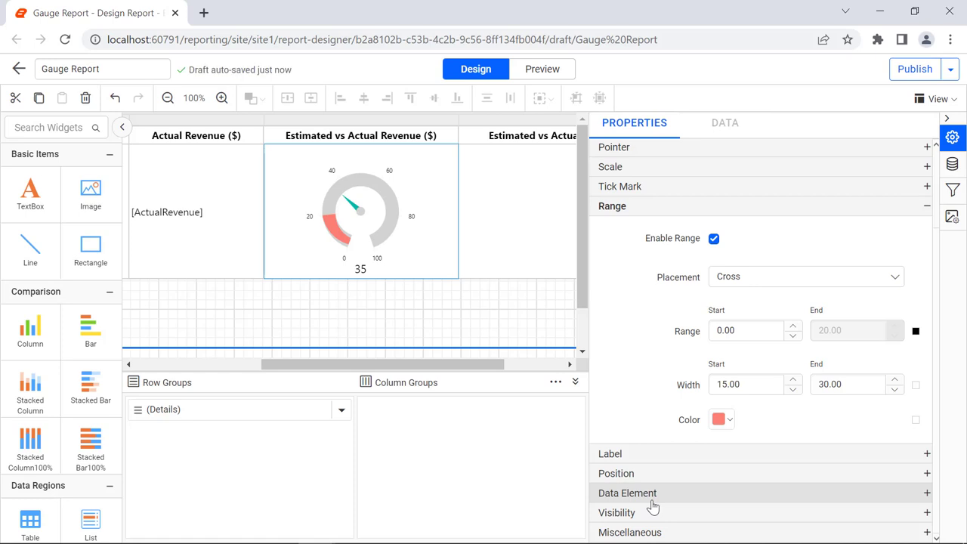
pyautogui.doubleClick(745, 384)
pyautogui.write('30')
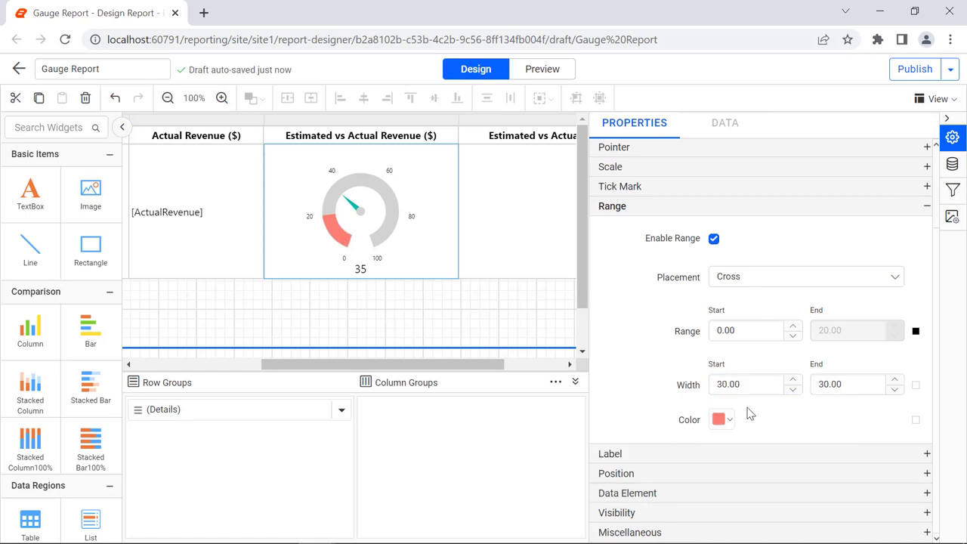
# Step: Set the radial gauge range's color expression to Red when ActualRevenue is below 0.5 * EstimatedRevenue, Orange below 0.75 * EstimatedRevenue, otherwise Green
pyautogui.click(915, 421)
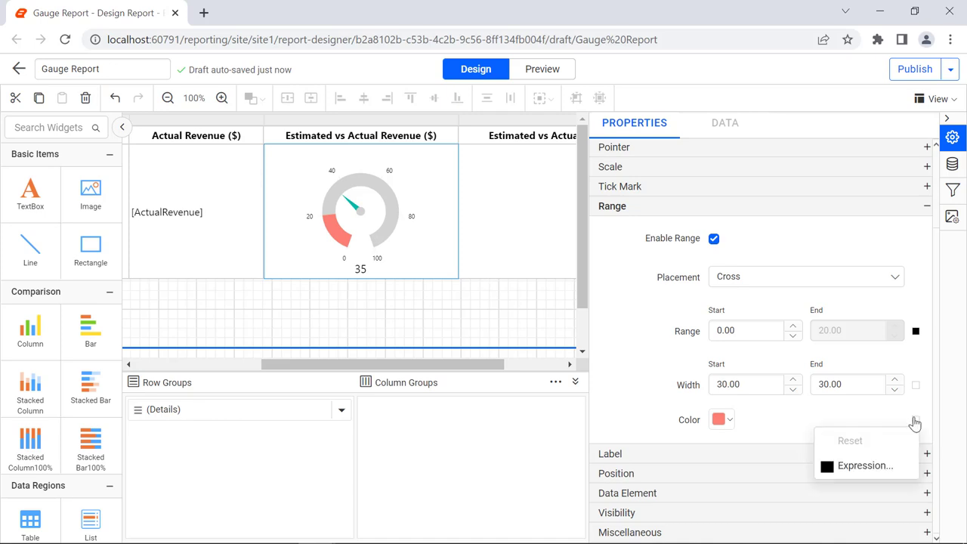
pyautogui.click(898, 469)
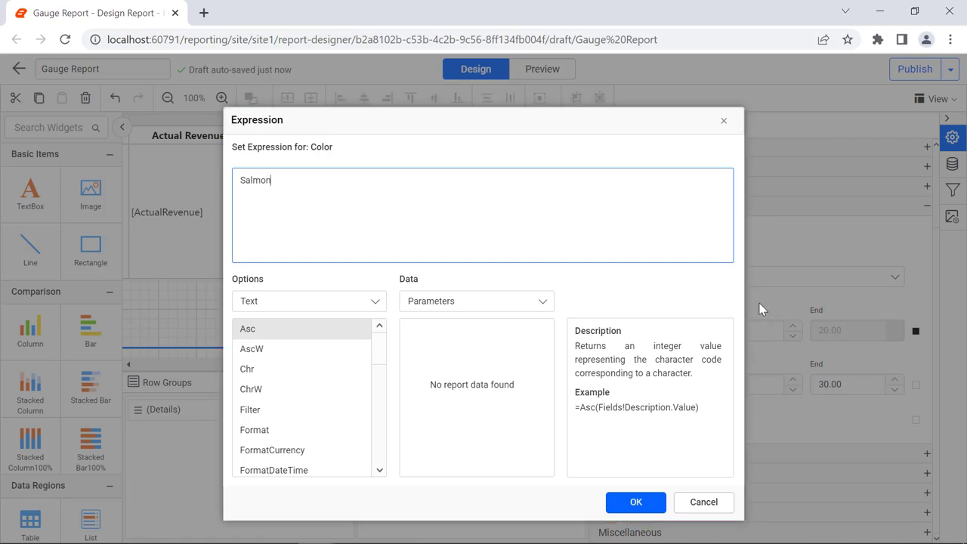
pyautogui.hotkey('ctrl', 'a')
pyautogui.write('=iif(Fields!ActualRevenue.Value < (0.5 * Fields!EstimatedRevenue.Value), "Red", iif(Fields!ActualRevenue.Value < (0.75 * Fields!EstimatedRevenue.Value), "Orange", "Green"))')
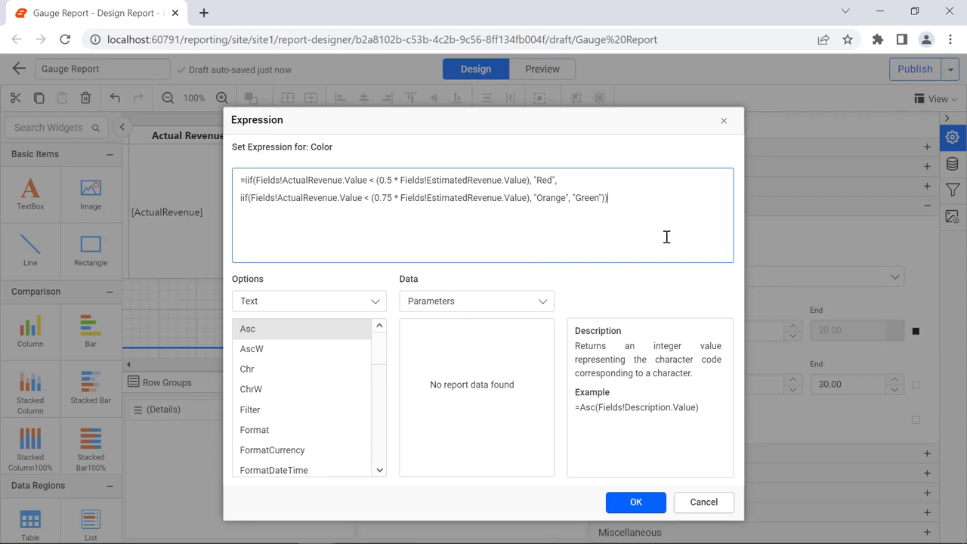
pyautogui.click(648, 503)
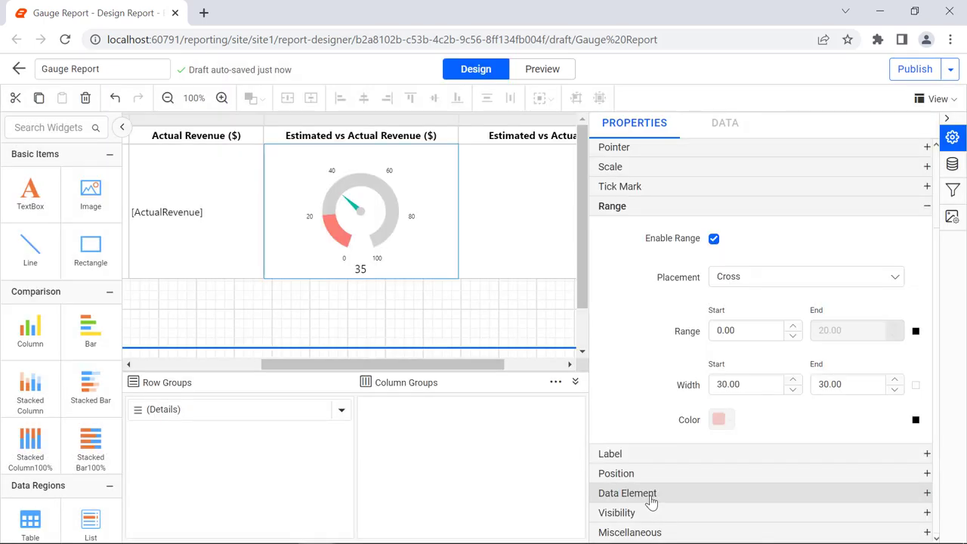
# Step: Disable the radial gauge's label
pyautogui.click(703, 451)
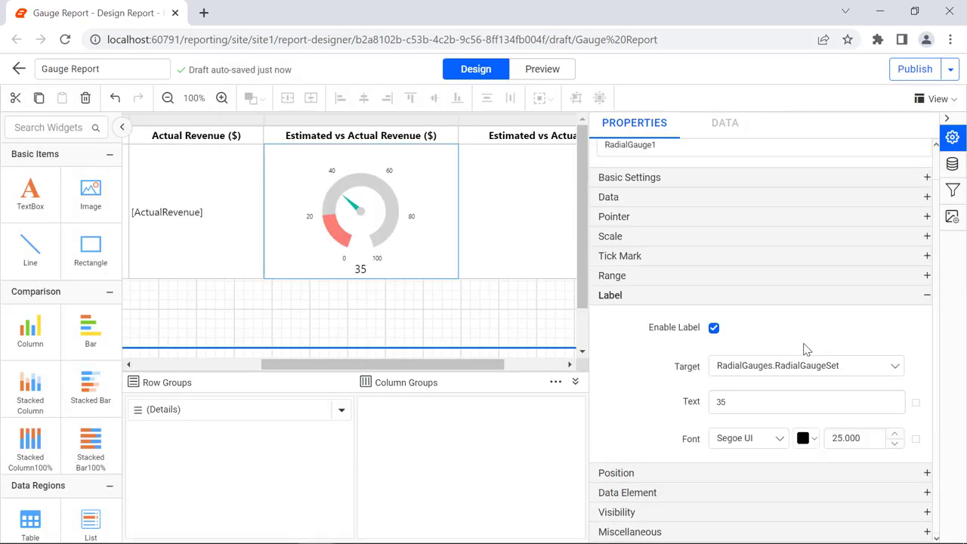
pyautogui.click(714, 327)
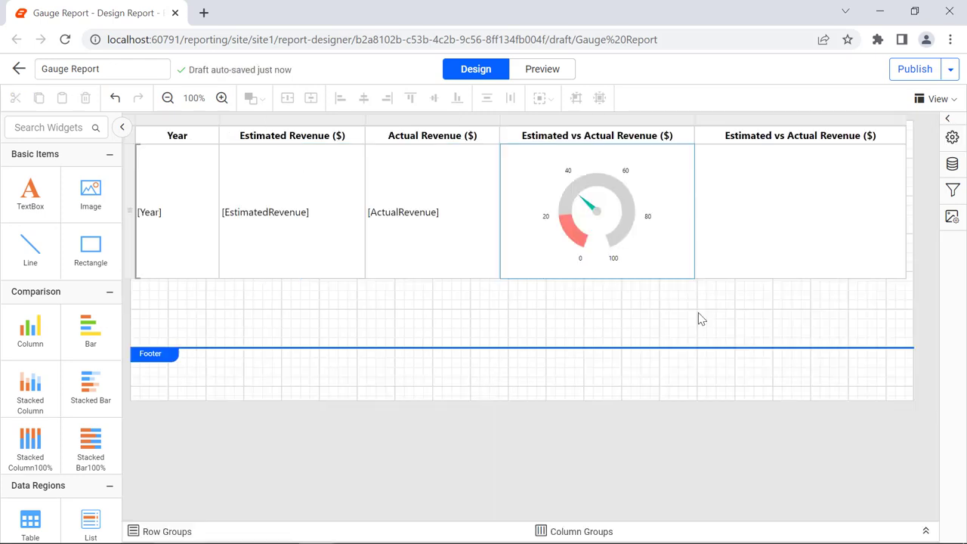
# Step: Preview the report and check the radial gauges' range colors for every year, then return to the design
pyautogui.click(550, 73)
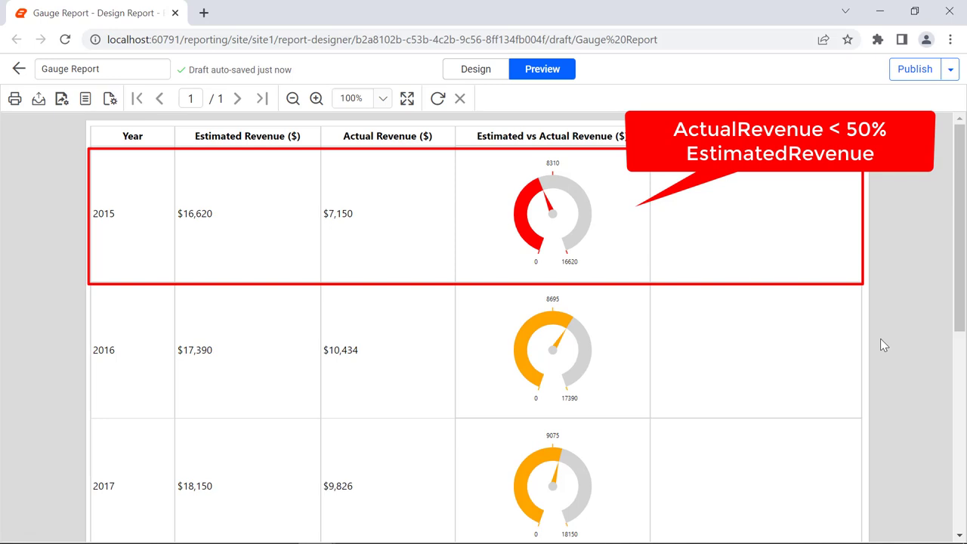
pyautogui.scroll(-1, 881, 341)
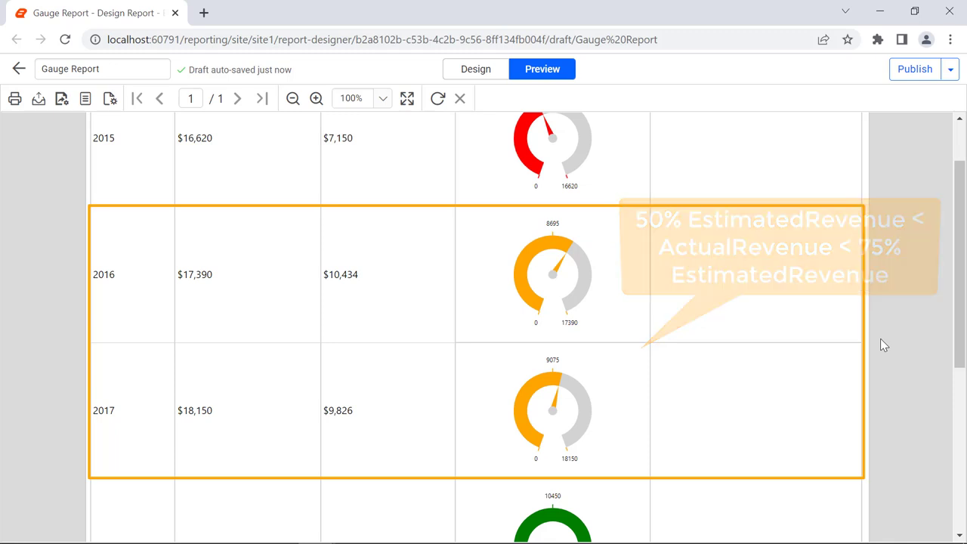
pyautogui.scroll(-4, 884, 345)
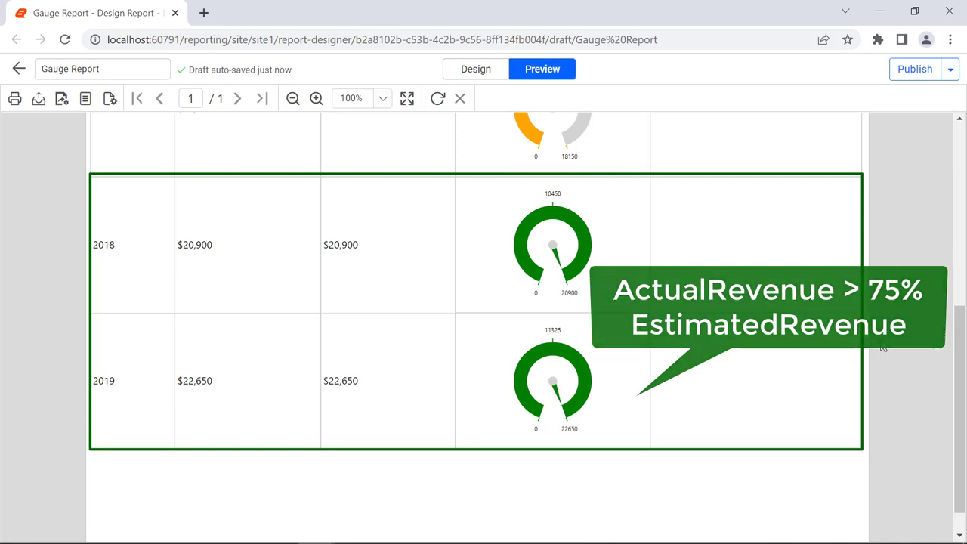
pyautogui.click(483, 72)
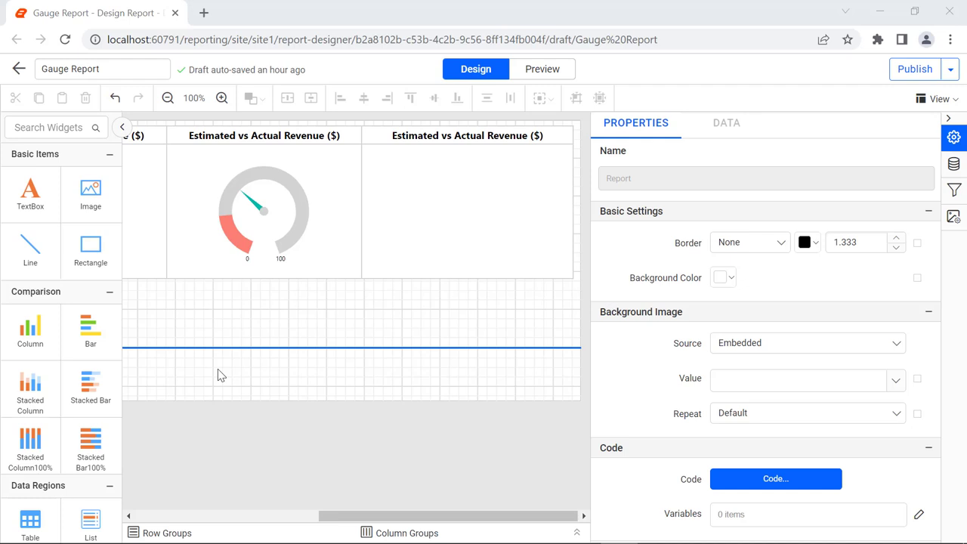
# Step: Add a linear gauge to the empty cell of the last table column and set its value expression to =Fields!ActualRevenue.Value
pyautogui.scroll(-5, 61, 340)
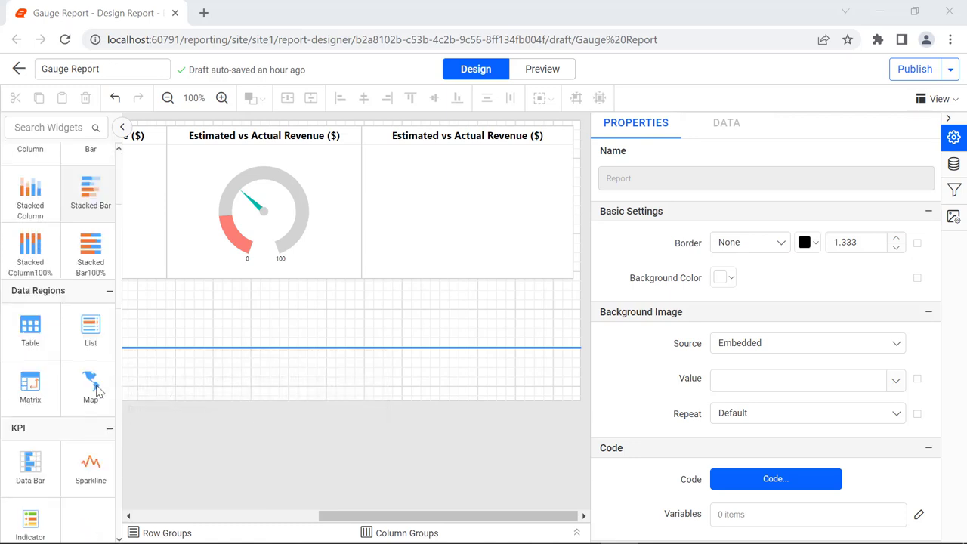
pyautogui.moveTo(91, 408); pyautogui.dragTo(375, 207)
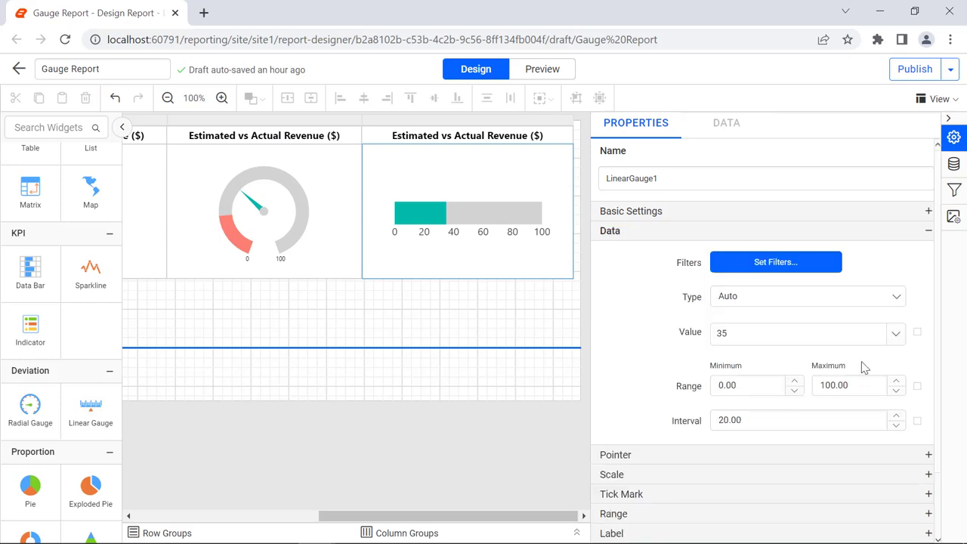
pyautogui.click(917, 332)
pyautogui.click(896, 373)
pyautogui.hotkey('ctrl', 'a')
pyautogui.write('=Fields!ActualRevenue.Value')
pyautogui.click(637, 503)
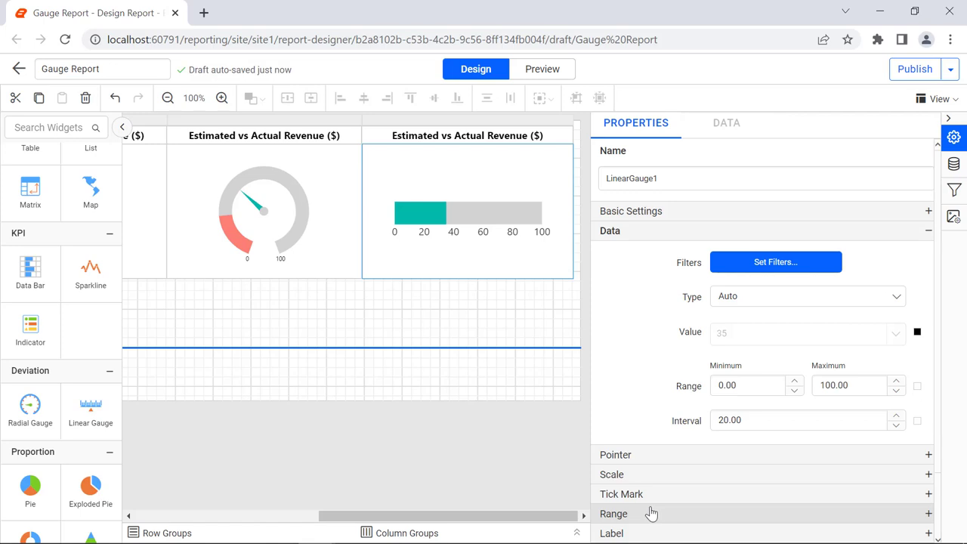
# Step: Set the maximum of the linear gauge's data range to the expression =Fields!EstimatedRevenue.Value
pyautogui.click(917, 386)
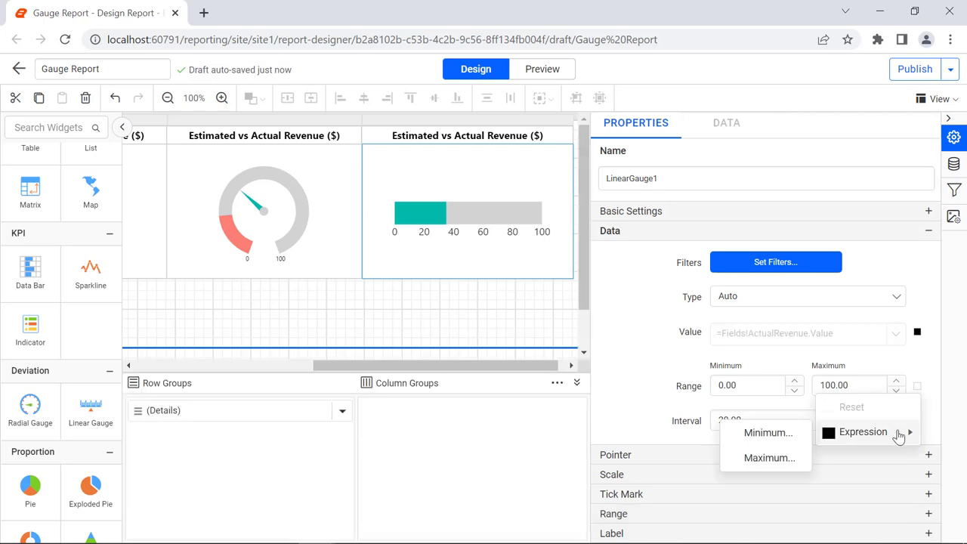
pyautogui.click(907, 431)
pyautogui.hotkey('ctrl', 'a')
pyautogui.write('=Fields!EstimatedRevenue.Value')
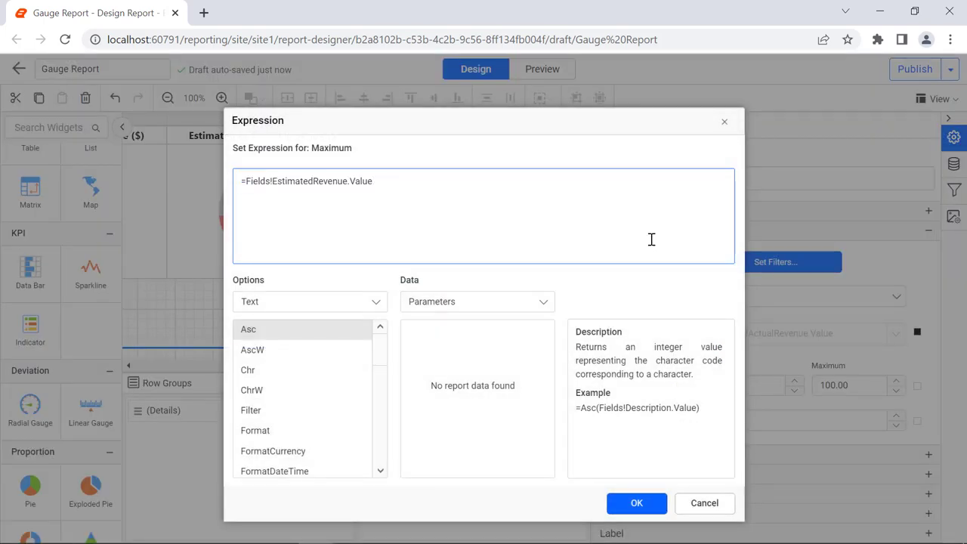
pyautogui.click(652, 501)
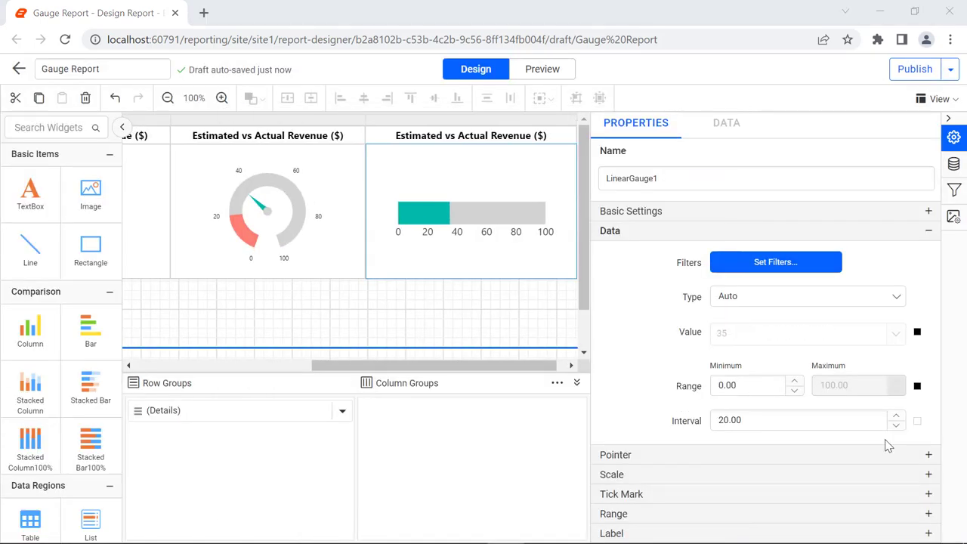
# Step: Set the linear gauge's interval expression to =Fields!EstimatedRevenue.Value*0.5 and preview the report
pyautogui.click(916, 421)
pyautogui.hotkey('ctrl', 'a')
pyautogui.write('=Fields!EstimatedRevenue.Value*0.5')
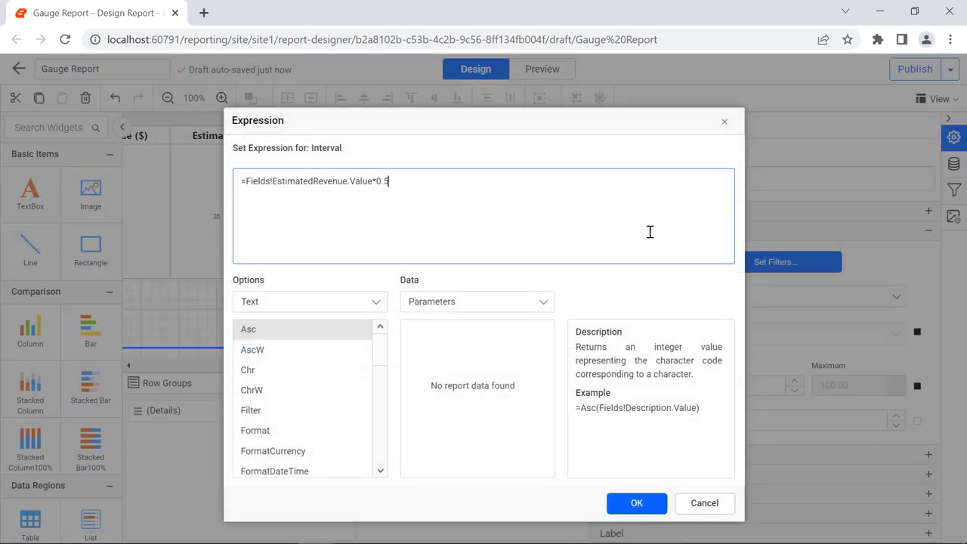
pyautogui.click(643, 501)
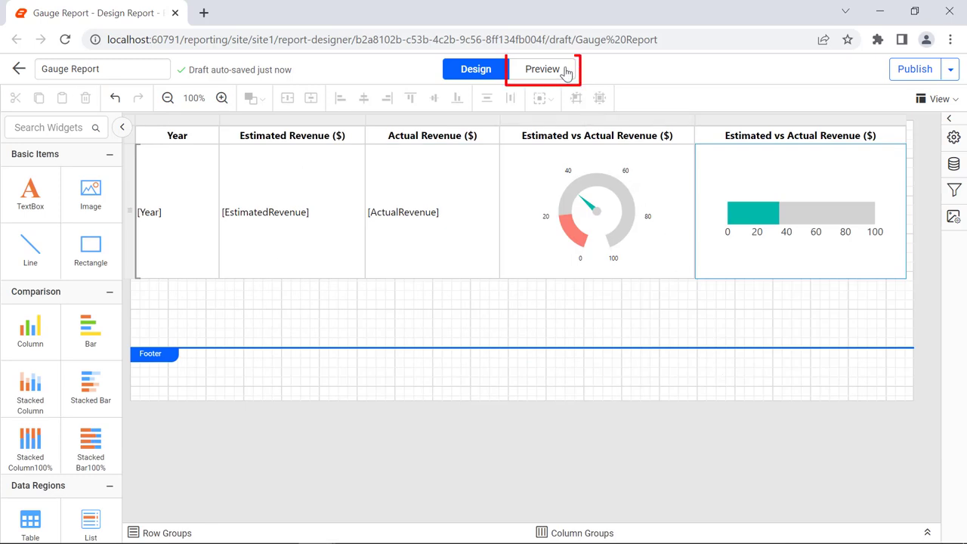
pyautogui.click(566, 71)
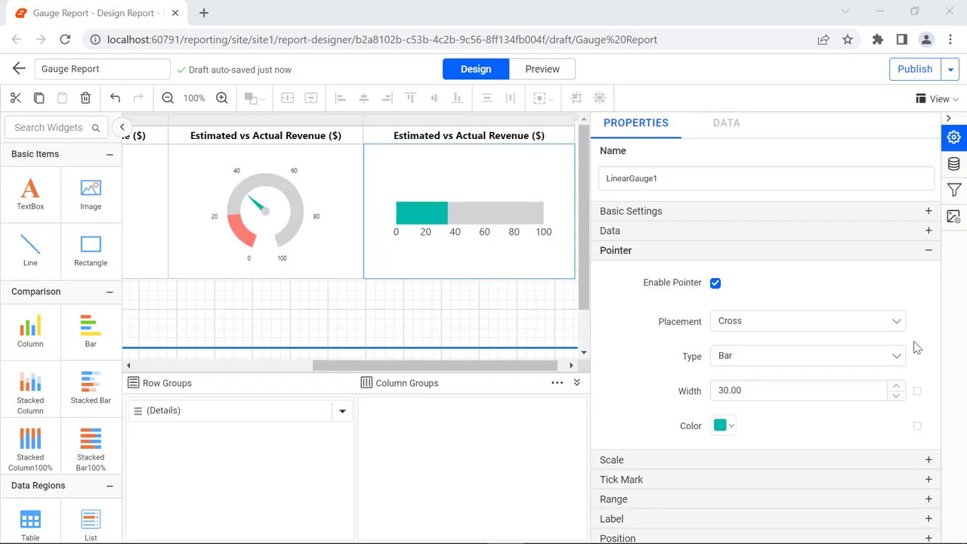
# Step: Set the linear gauge's pointer placement to Inside, its type to Marker and its width to 25
pyautogui.click(896, 325)
pyautogui.click(896, 344)
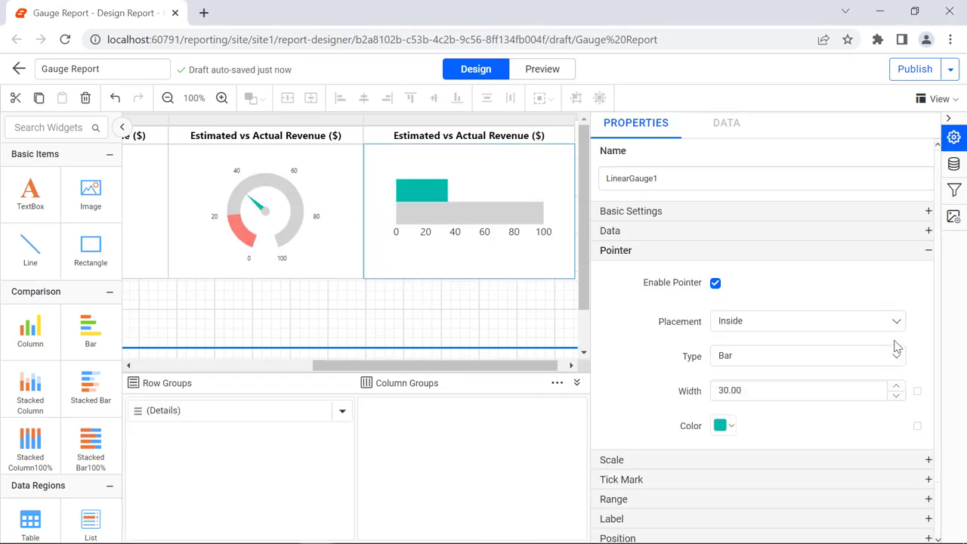
pyautogui.click(896, 349)
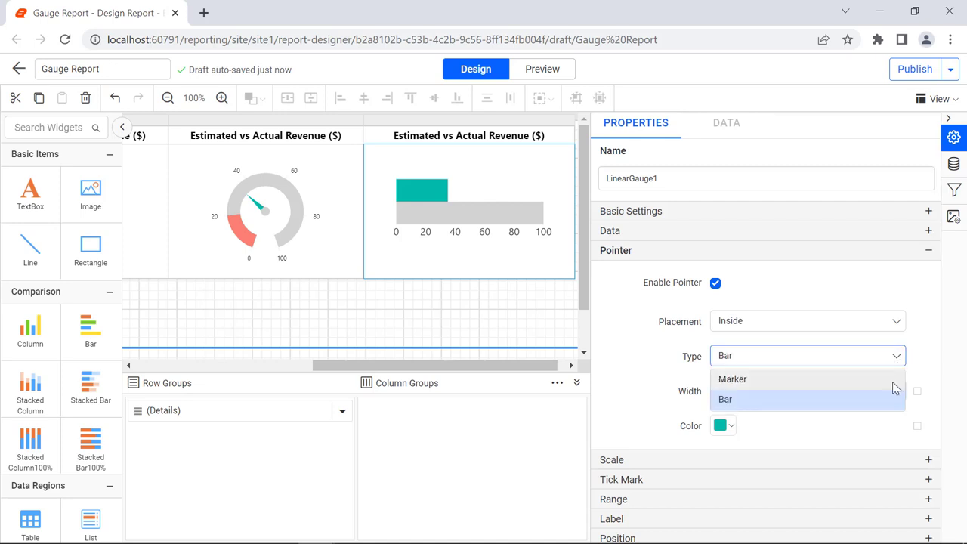
pyautogui.click(895, 379)
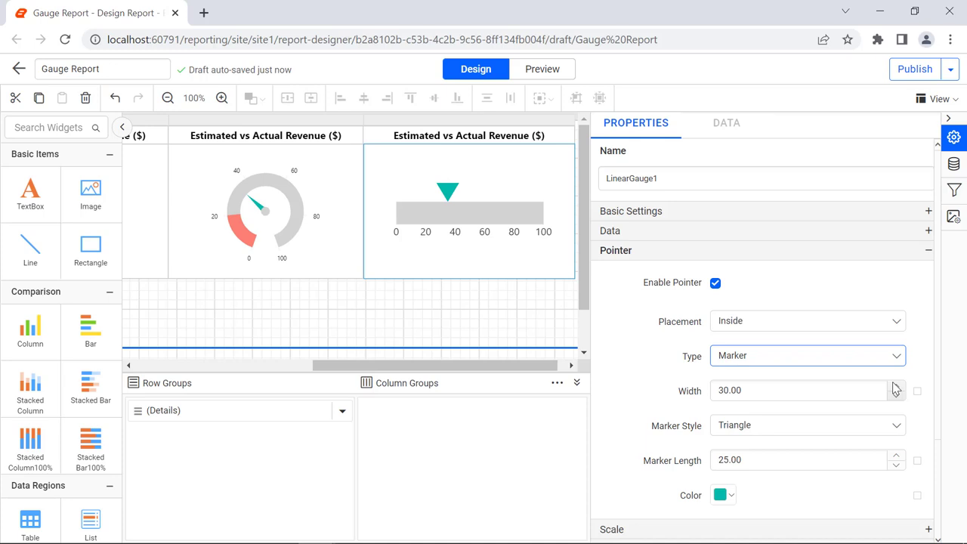
pyautogui.doubleClick(841, 390)
pyautogui.write('25')
pyautogui.click(845, 409)
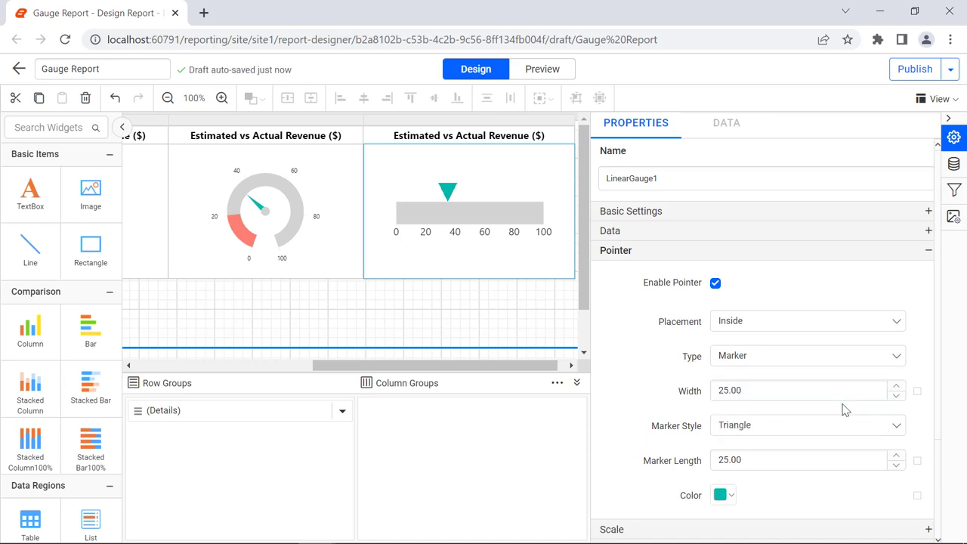
# Step: Give the linear gauge's pointer the iif color expression returning Red, Orange or Green by comparing ActualRevenue with 0.5 and 0.75 times EstimatedRevenue
pyautogui.click(917, 495)
pyautogui.hotkey('ctrl', 'a')
pyautogui.write('=iif(Fields!ActualRevenue.Value < (0.5 * Fields!EstimatedRevenue.Value), "Red", iif(Fields!ActualRevenue.Value < (0.75 * Fields!EstimatedRevenue.Value), "Orange", "Green"))')
pyautogui.click(637, 503)
# Step: Preview the report to check the colored marker pointers on the linear gauges
pyautogui.click(711, 323)
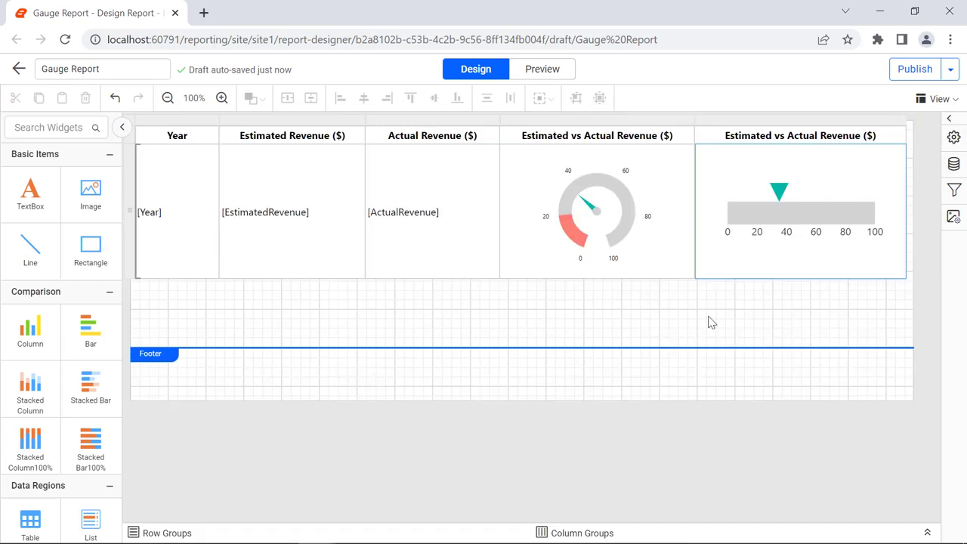
pyautogui.click(554, 76)
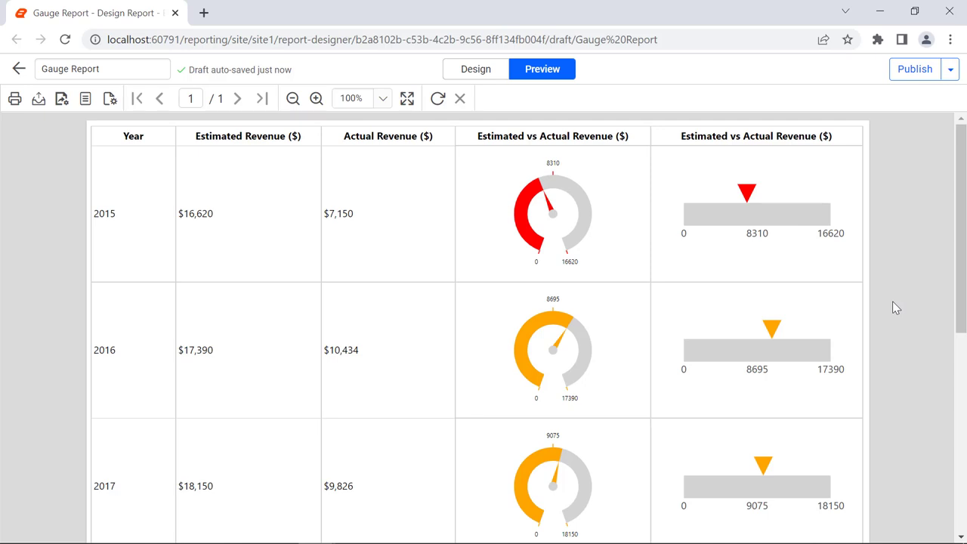
pyautogui.click(487, 74)
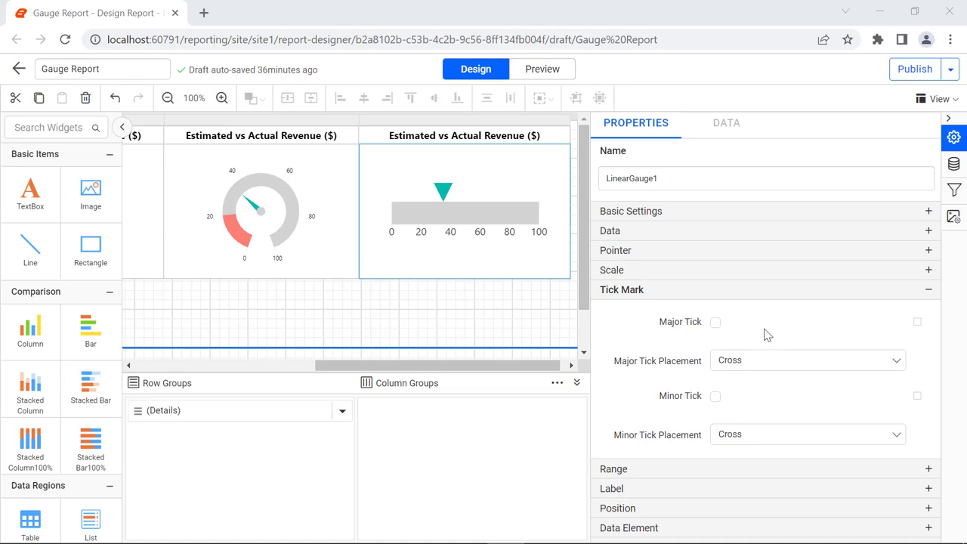
# Step: Enable the linear gauge's major ticks and color them by an IIf expression comparing ActualRevenue with 0.5 and 0.75 times EstimatedRevenue (Red, Orange, Green)
pyautogui.click(715, 323)
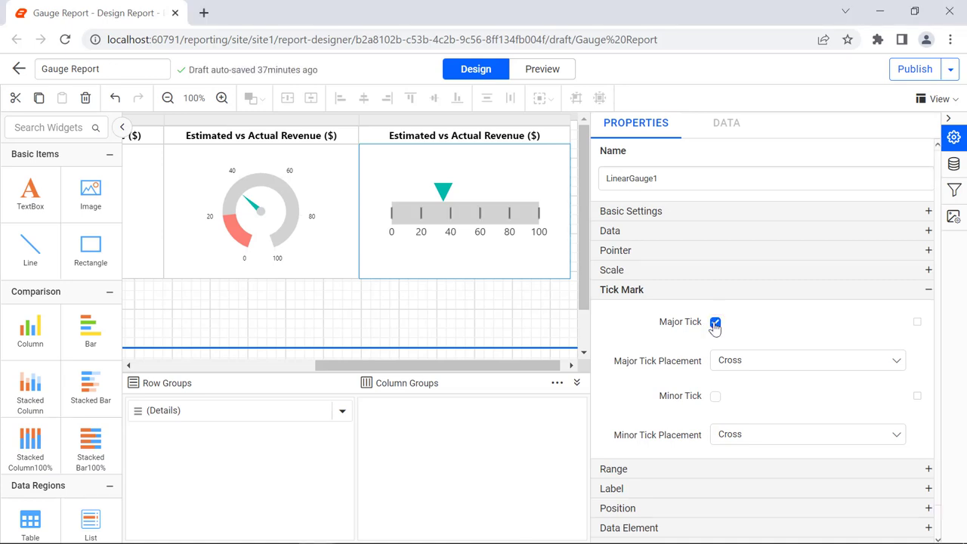
pyautogui.click(917, 322)
pyautogui.click(863, 393)
pyautogui.click(917, 415)
pyautogui.click(896, 471)
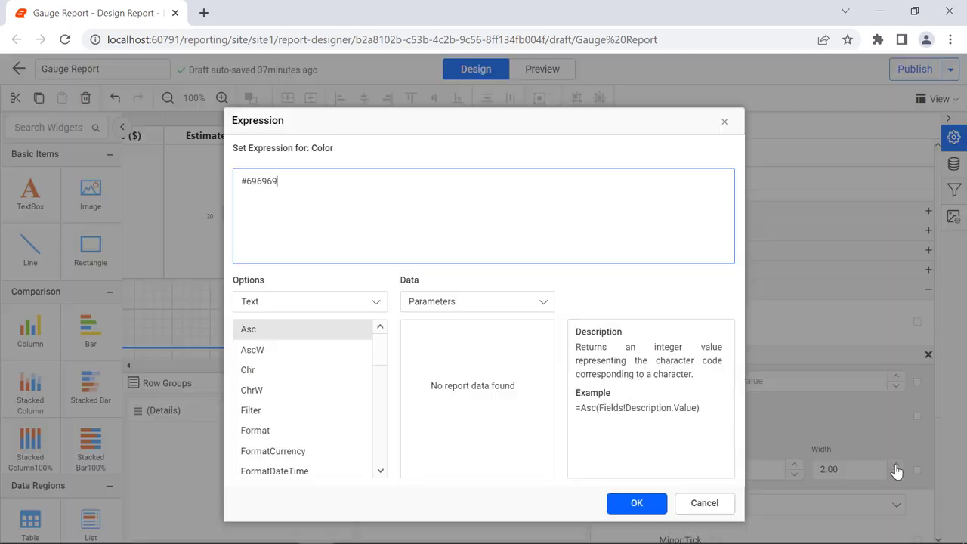
pyautogui.hotkey('ctrl', 'a')
pyautogui.write('=IIf(Fields!ActualRevenue.Value < (0.5 * Fields!EstimatedRevenue.Value), "Red", IIf(Fields!ActualRevenue.Value < (0.75 * Fields!EstimatedRevenue.Value), "Orange", "Green"))')
pyautogui.click(641, 503)
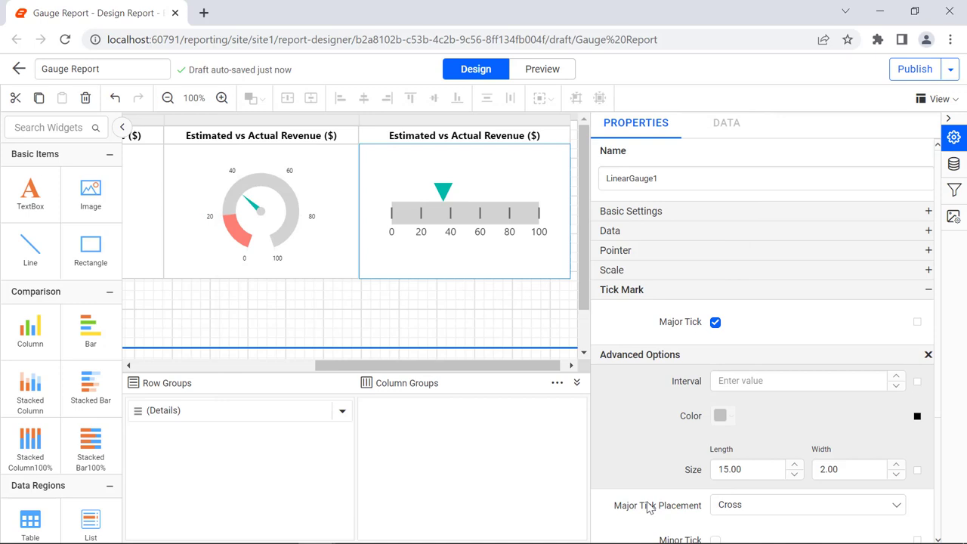
# Step: Set the linear gauge's major tick length to 8 and the major tick placement to Outside
pyautogui.doubleClick(745, 469)
pyautogui.write('8')
pyautogui.click(751, 486)
pyautogui.click(927, 355)
pyautogui.click(897, 363)
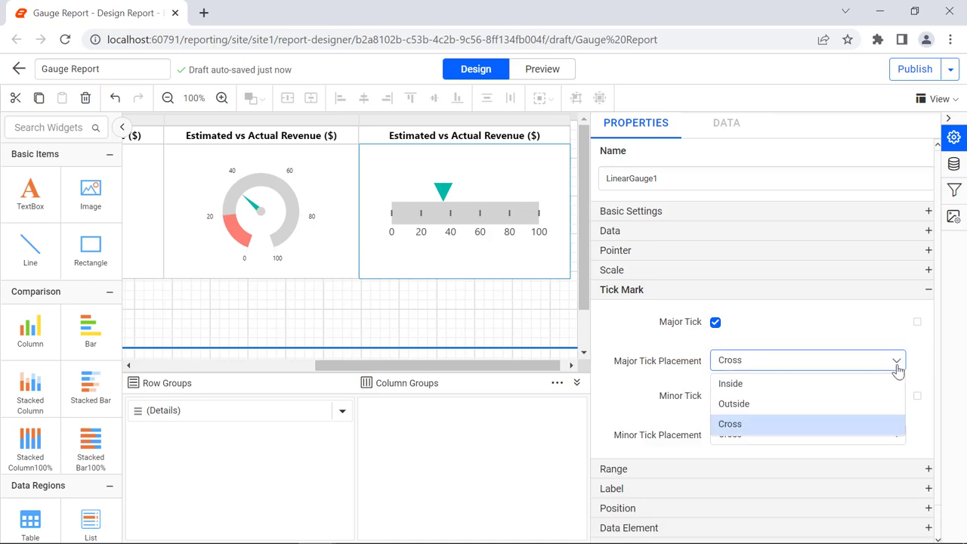
pyautogui.click(873, 404)
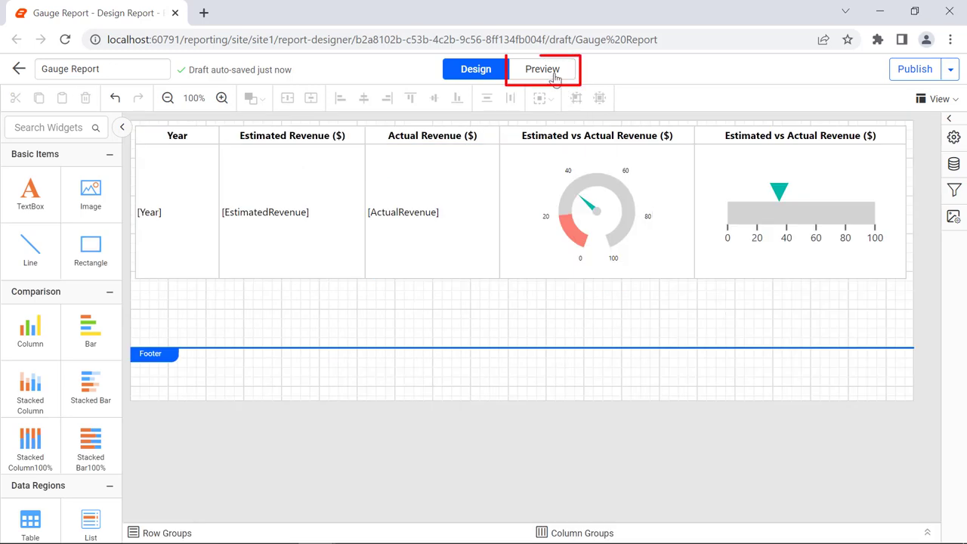
# Step: Preview the report to check the colored major ticks on the linear gauges
pyautogui.click(542, 69)
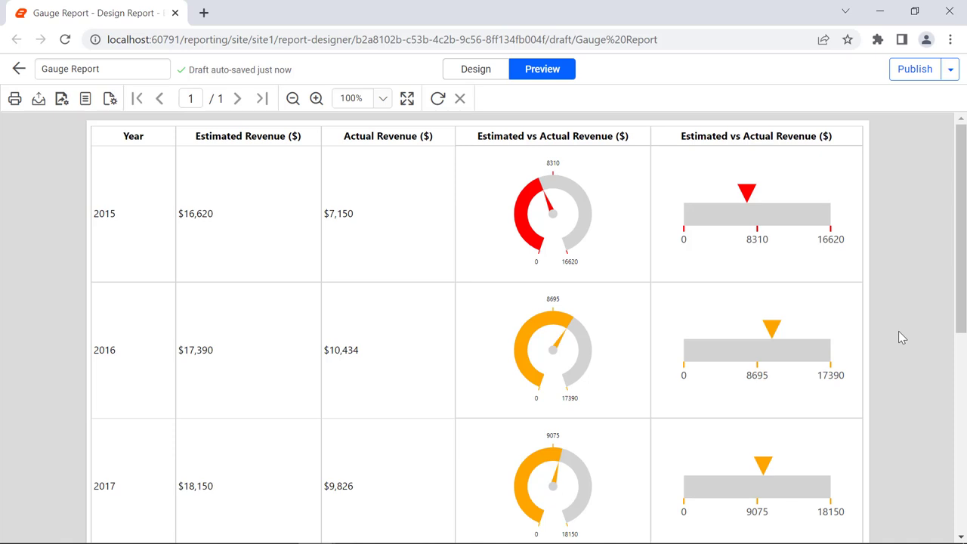
pyautogui.click(492, 77)
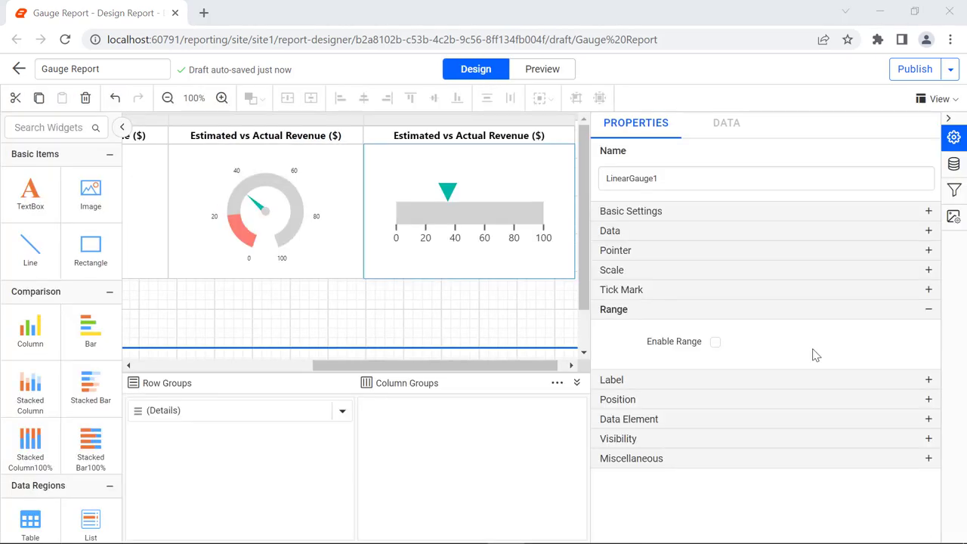
# Step: Enable the linear gauge's range and set its placement to Cross
pyautogui.click(715, 342)
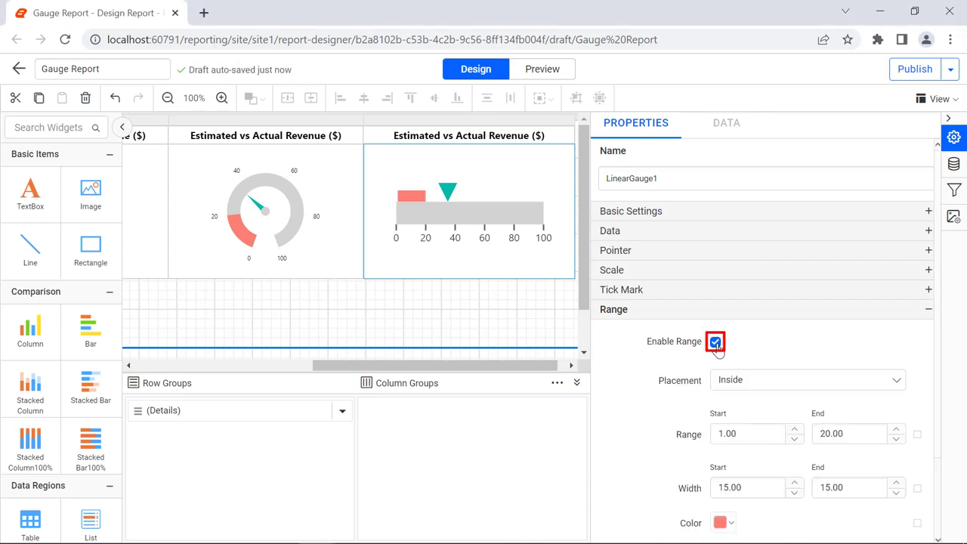
pyautogui.click(761, 380)
pyautogui.click(769, 442)
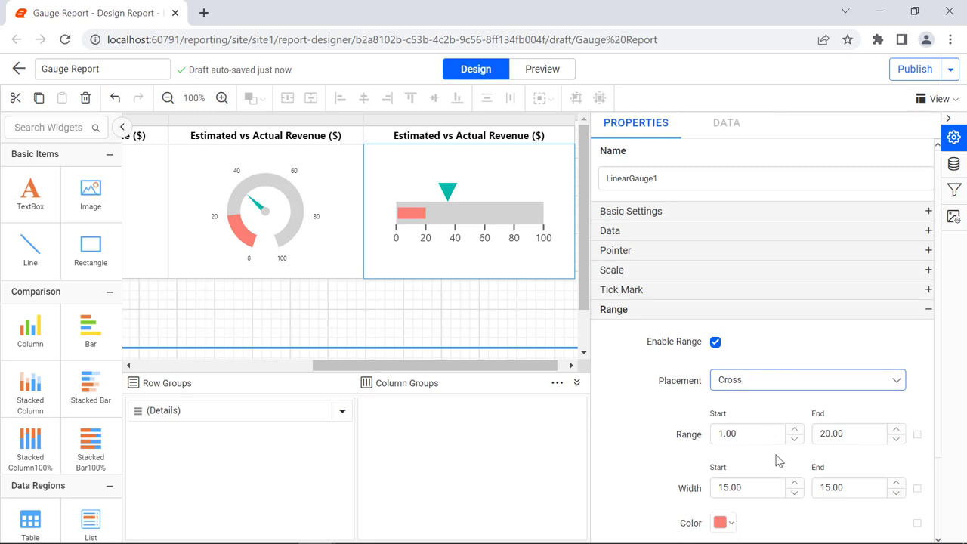
# Step: Set the linear gauge's range start to 0 and its range end to the expression =Fields!ActualRevenue.Value
pyautogui.click(779, 461)
pyautogui.click(763, 435)
pyautogui.write('0')
pyautogui.click(769, 456)
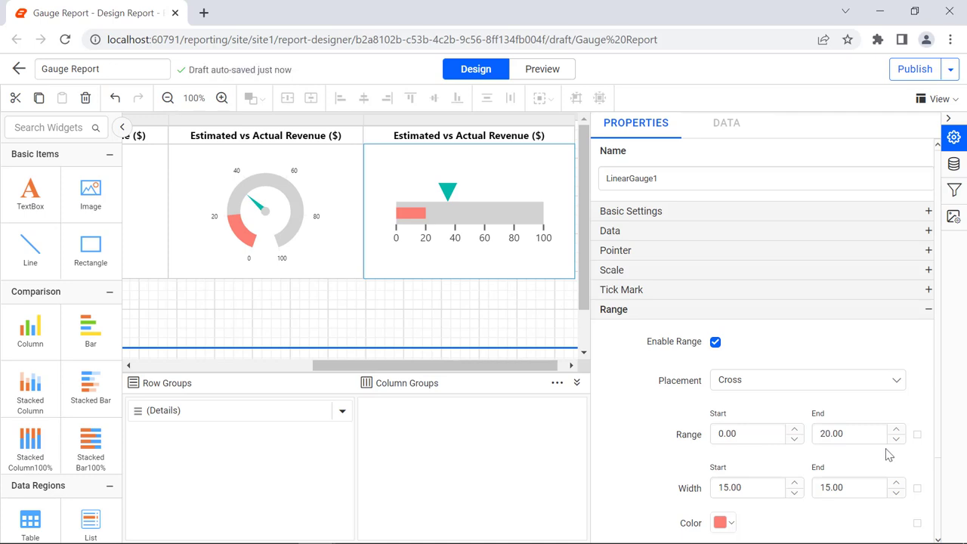
pyautogui.click(917, 435)
pyautogui.moveTo(862, 481)
pyautogui.click(778, 506)
pyautogui.hotkey('ctrl', 'a')
pyautogui.write('=Fields!ActualRevenue.Value')
pyautogui.click(636, 504)
pyautogui.rightClick(639, 508)
pyautogui.click(640, 507)
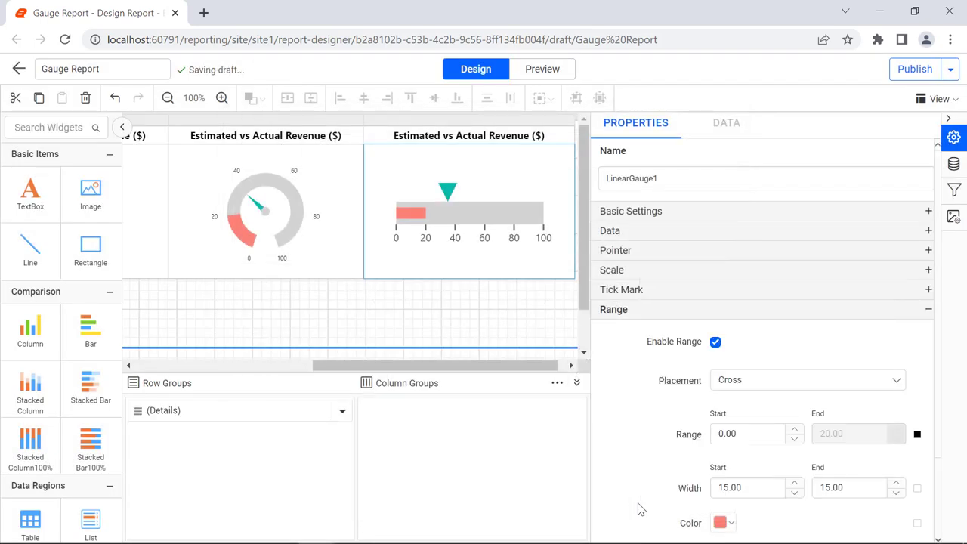
# Step: Set both the start width and the end width of the linear gauge's range to 30
pyautogui.click(764, 488)
pyautogui.write('30')
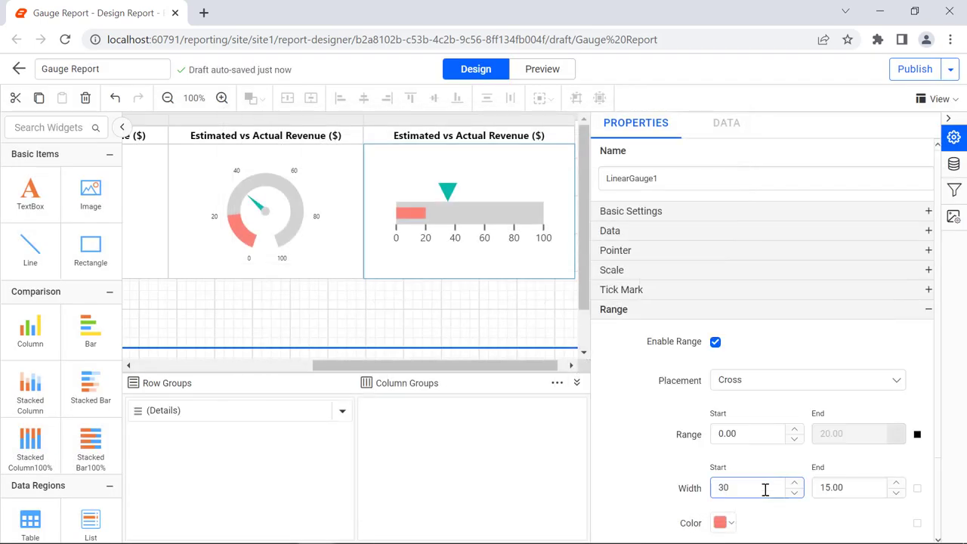
pyautogui.press('Return')
pyautogui.click(856, 487)
pyautogui.write('30')
pyautogui.press('Return')
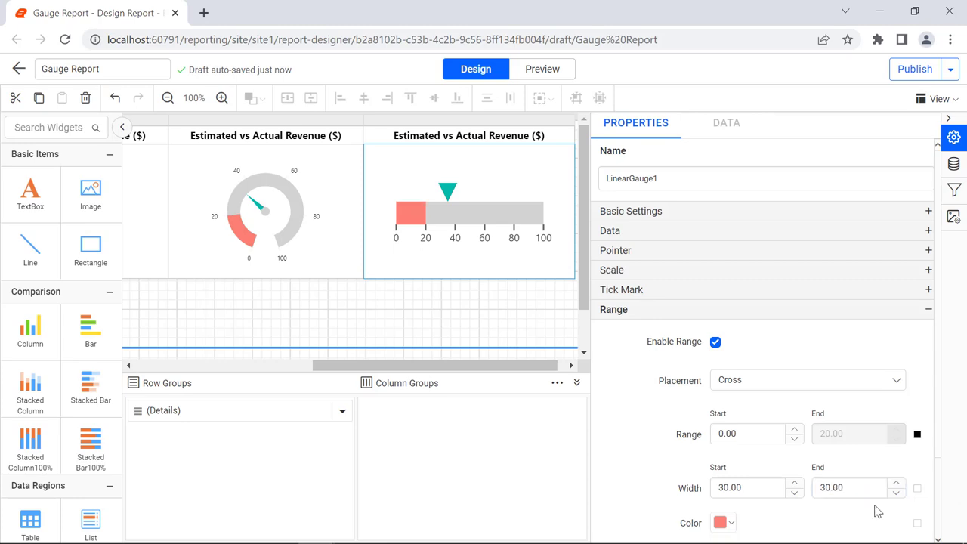
# Step: Color the linear gauge's range by an IIf expression comparing ActualRevenue with 0.5 and 0.75 times EstimatedRevenue (Red, Orange, Green)
pyautogui.scroll(-1, 877, 512)
pyautogui.click(917, 458)
pyautogui.click(898, 504)
pyautogui.write('=iif(Fields!ActualRevenue.Value < (0.5 * Fields!EstimatedRevenue.Value), "Red", iif(Fields!ActualRevenue.Value < (0.75 * Fields!EstimatedRevenue.Value), "Orange", "Green"))')
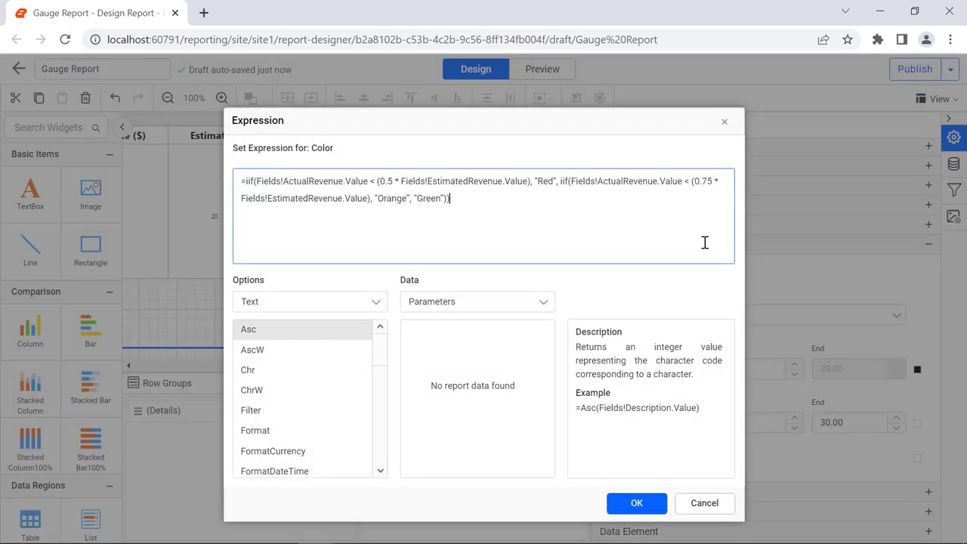
pyautogui.click(654, 504)
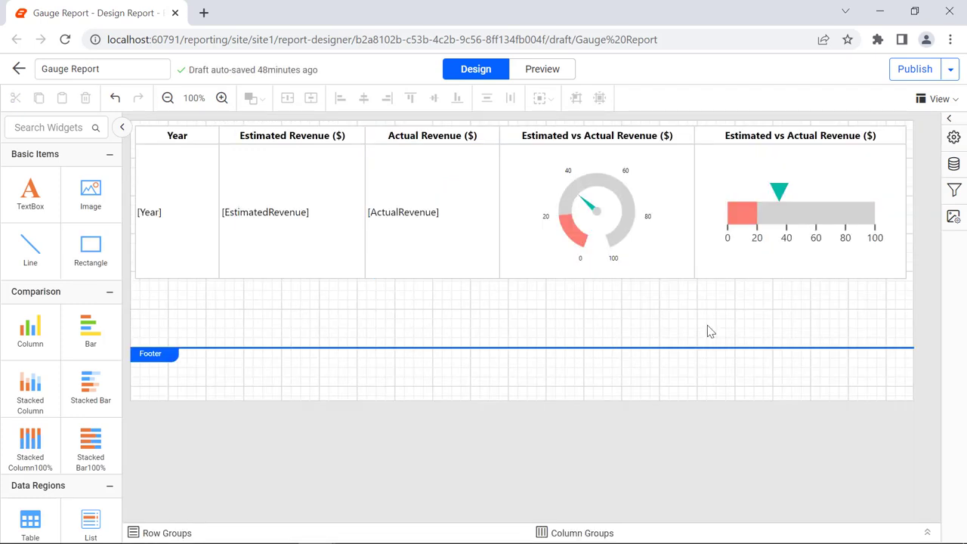
# Step: Preview the report and look through all year rows to check the radial and linear gauges
pyautogui.click(541, 74)
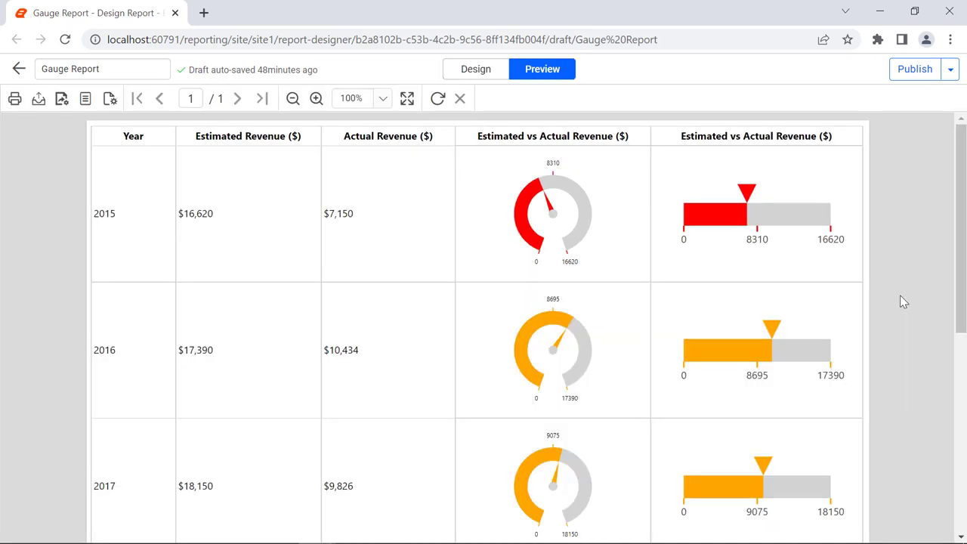
pyautogui.scroll(-5, 900, 297)
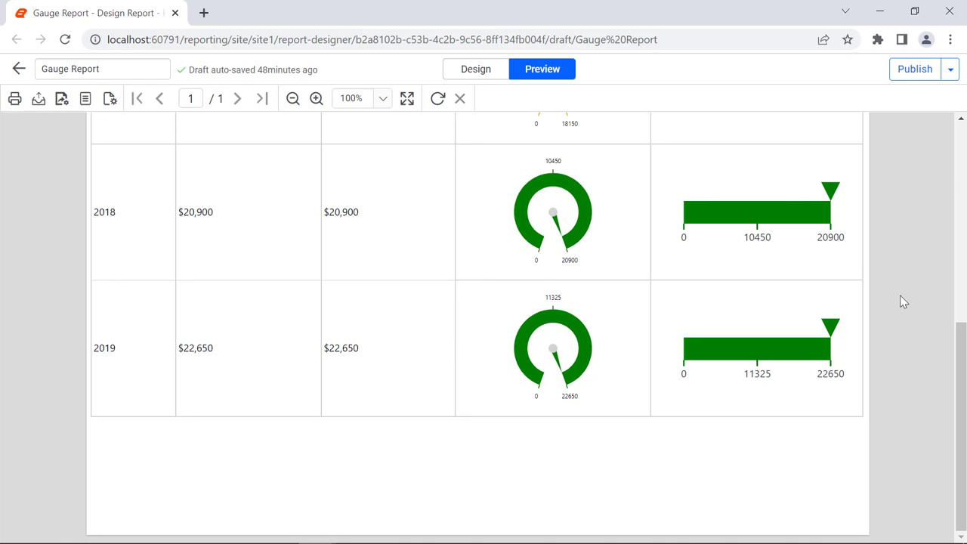
pyautogui.scroll(5, 900, 296)
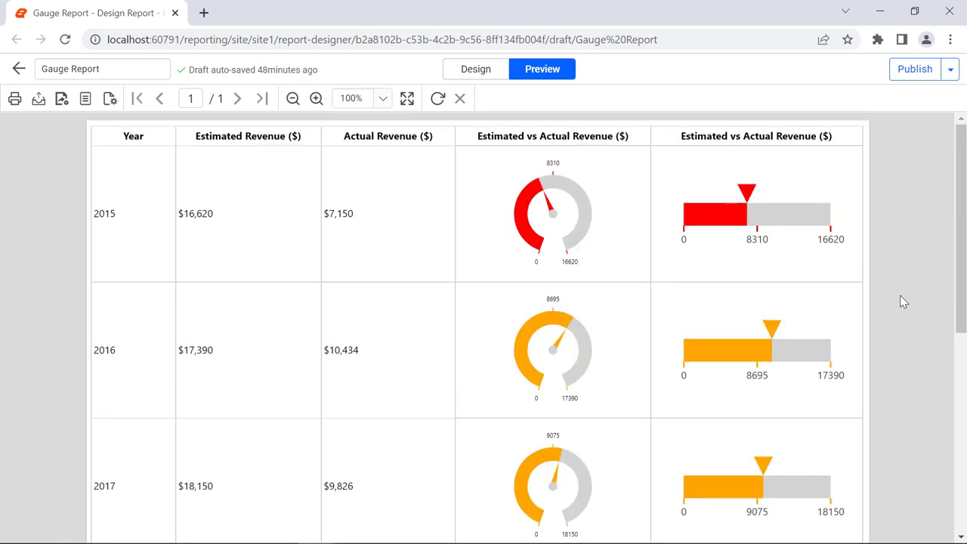